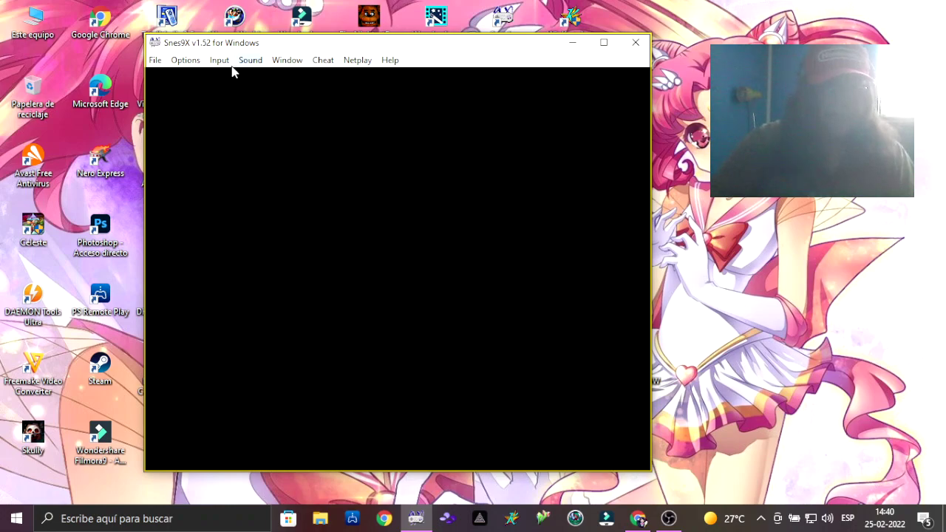
Step: Load the ROM "Donkey Kong Country (USA).sfc" from the roms folder
left_click(155, 61)
left_click(164, 76)
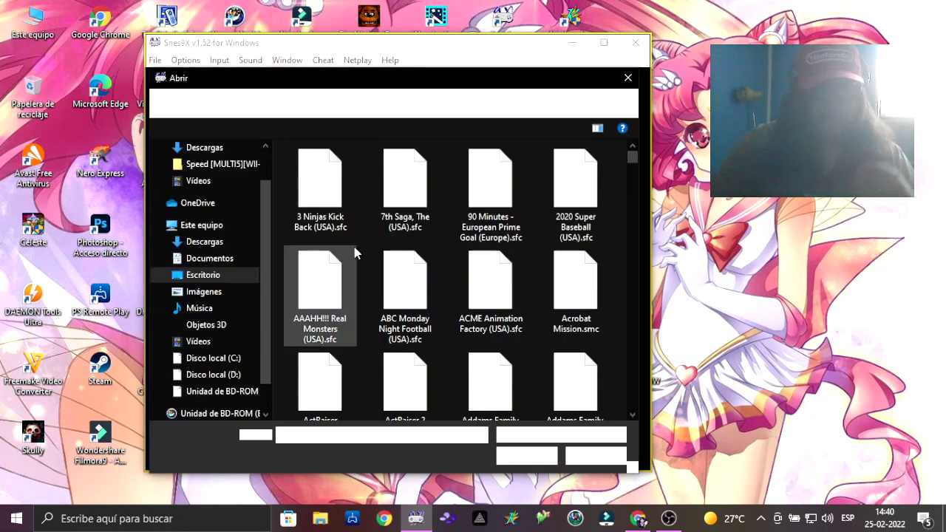
left_click(338, 298)
type("donk")
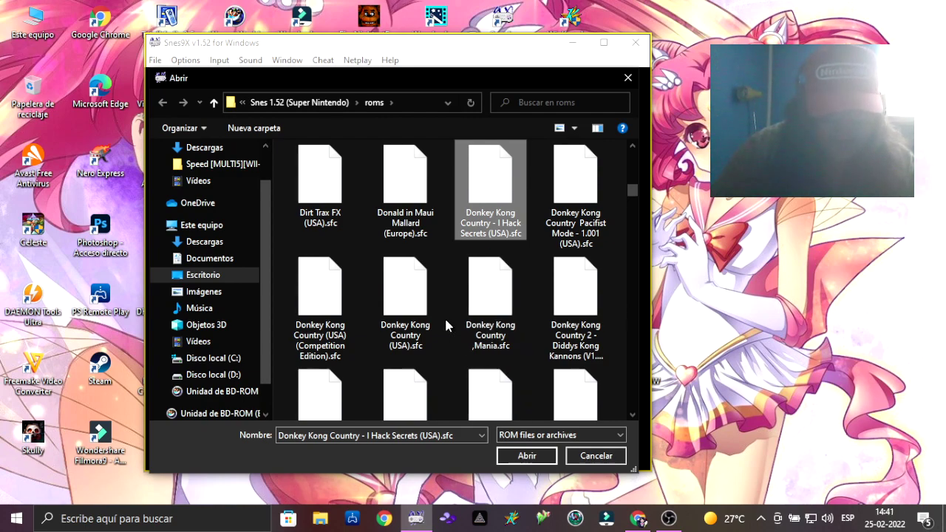
left_click(418, 315)
left_click(506, 456)
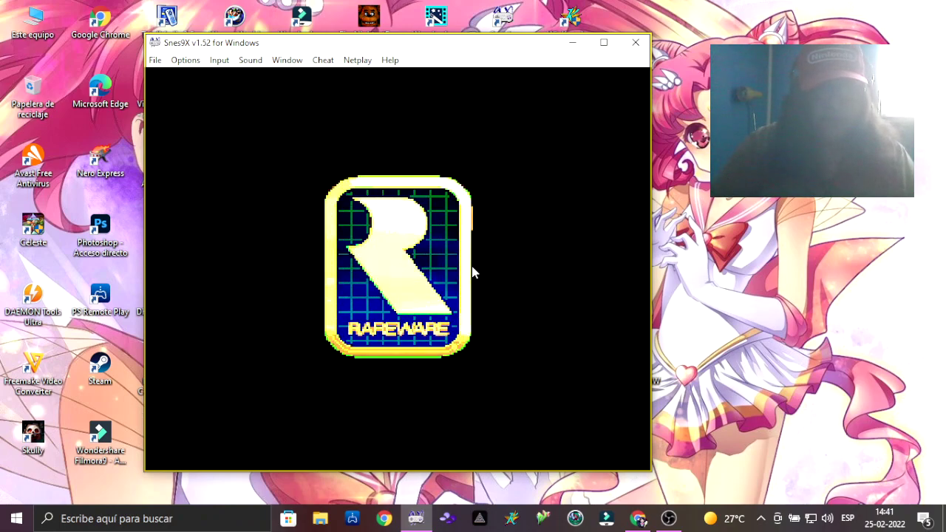
Step: Examine the cheat entry editor's list and input fields, and close it without adding a code
left_click(322, 64)
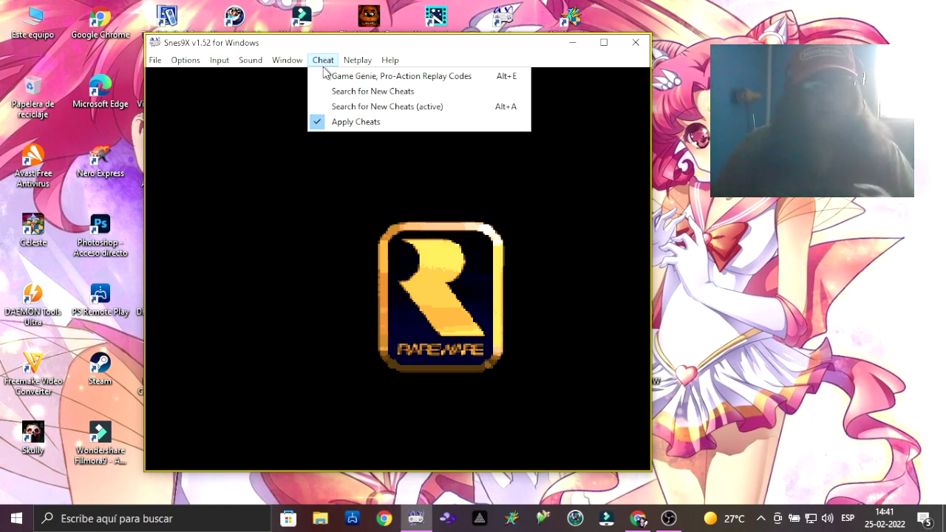
left_click(382, 77)
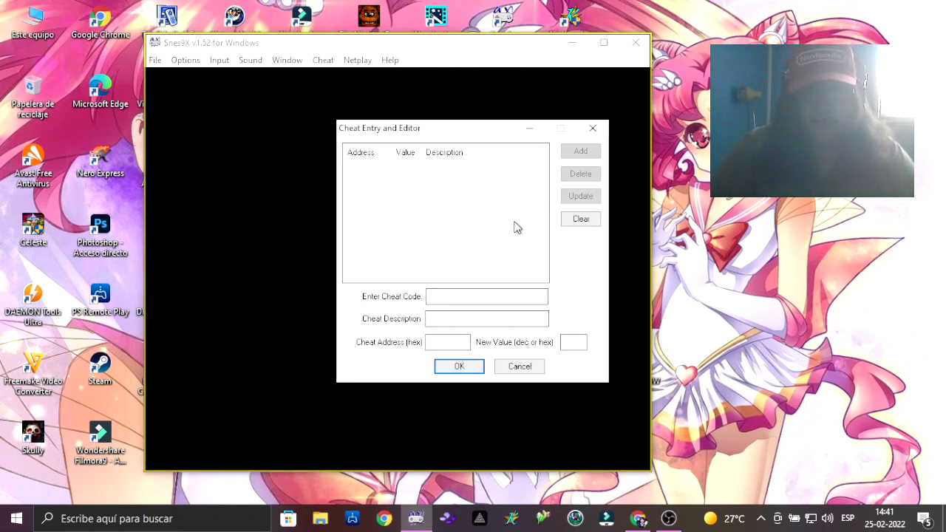
left_click_drag(456, 128, 379, 117)
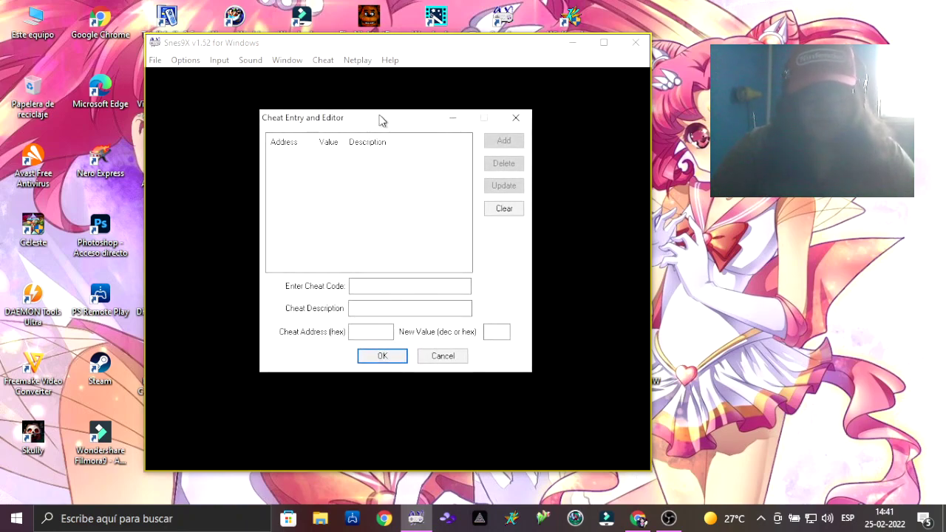
left_click(516, 117)
Step: Open the Codes DKC text file on the desktop and copy the "rayos junglas" code 7E1DF304
left_click(573, 42)
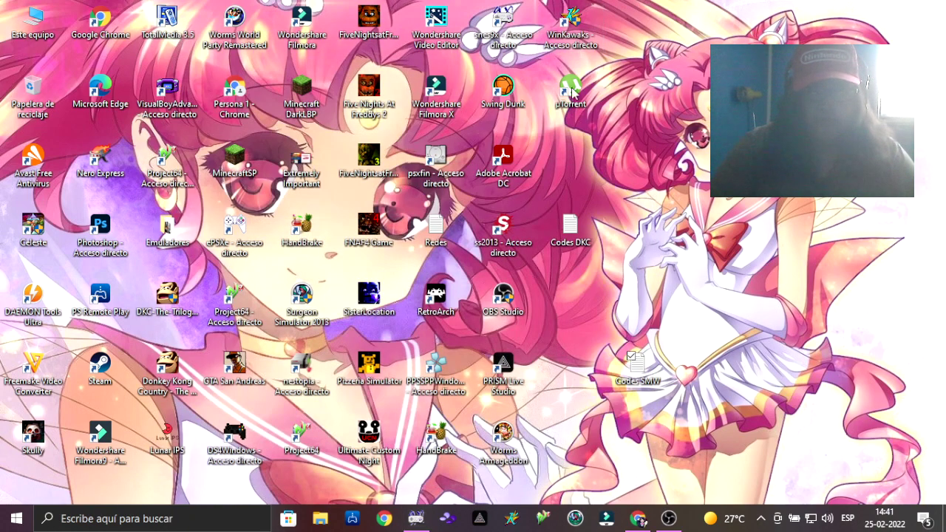
double_click(570, 229)
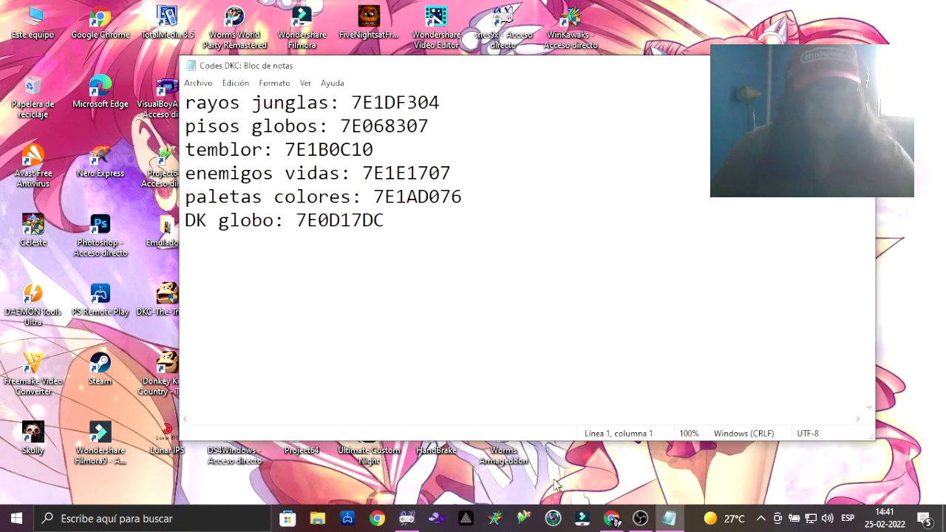
left_click(413, 515)
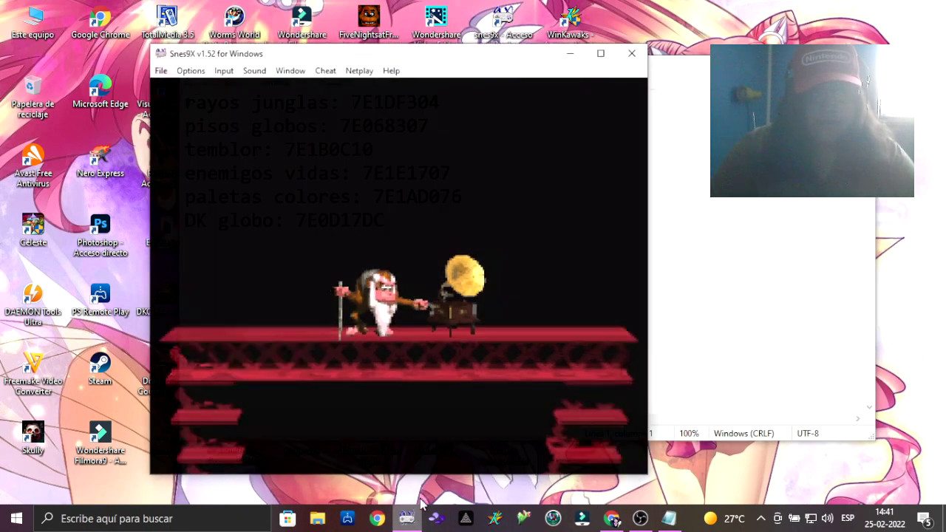
left_click(724, 293)
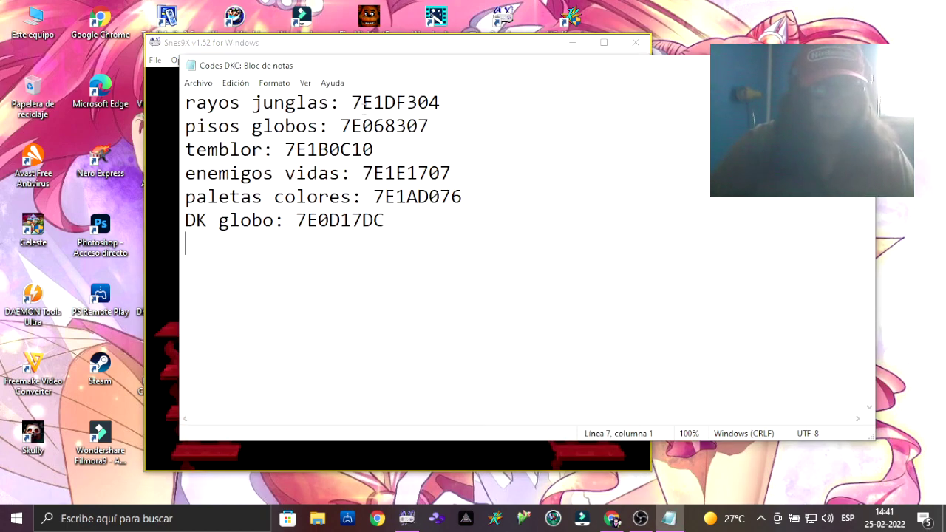
left_click_drag(351, 96, 448, 89)
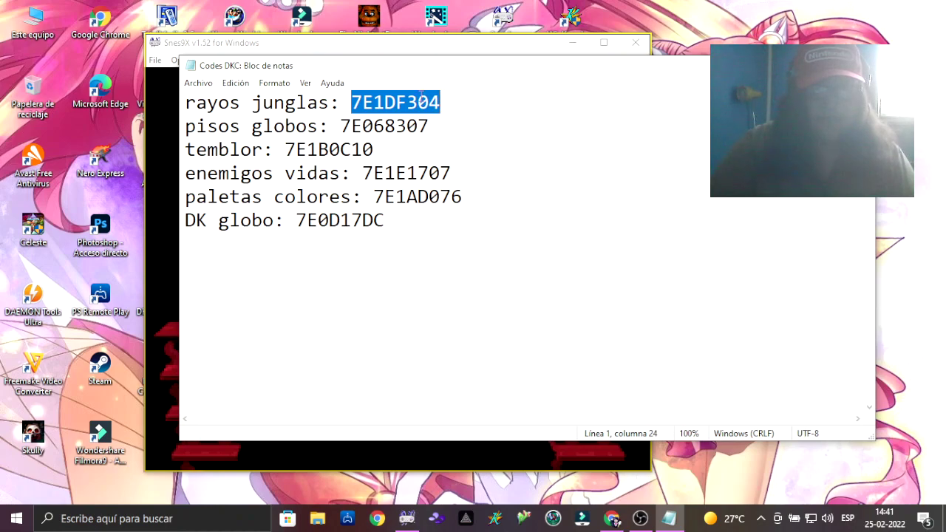
right_click(421, 101)
left_click(423, 134)
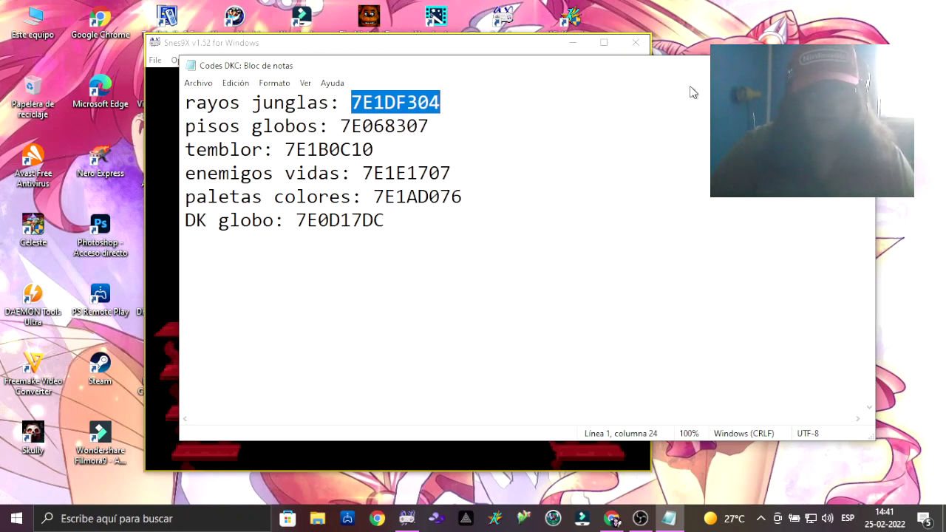
Step: Add the copied cheat code 7E1DF304 with the description Rayos to the emulator's cheat list and enable it
left_click(789, 65)
left_click(320, 62)
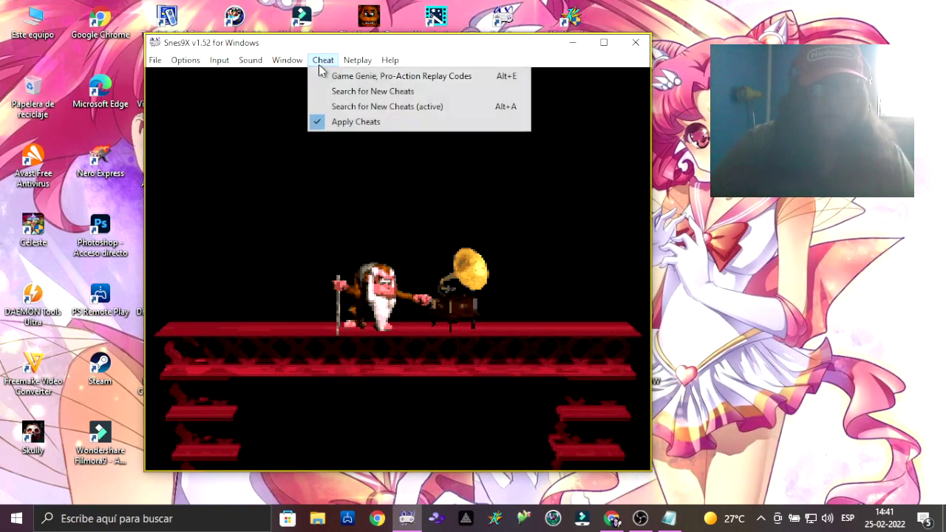
left_click(331, 77)
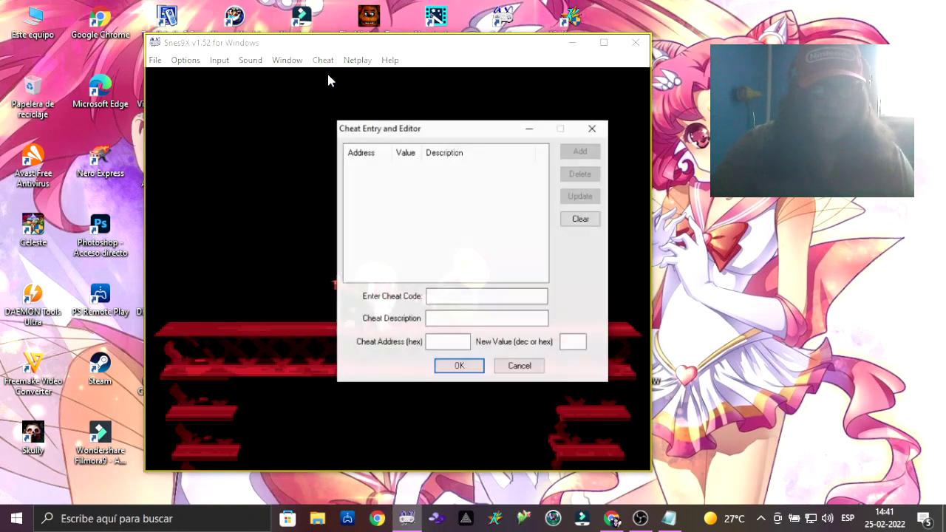
right_click(475, 295)
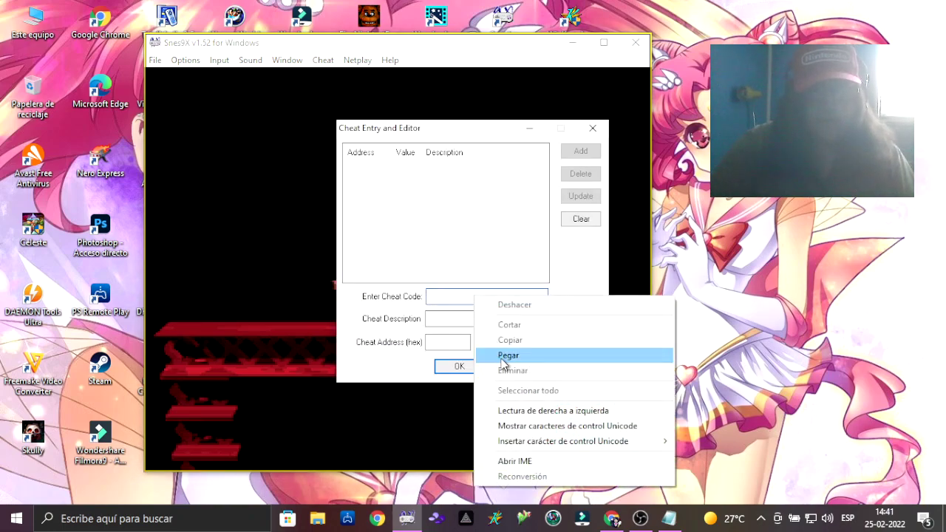
left_click(507, 355)
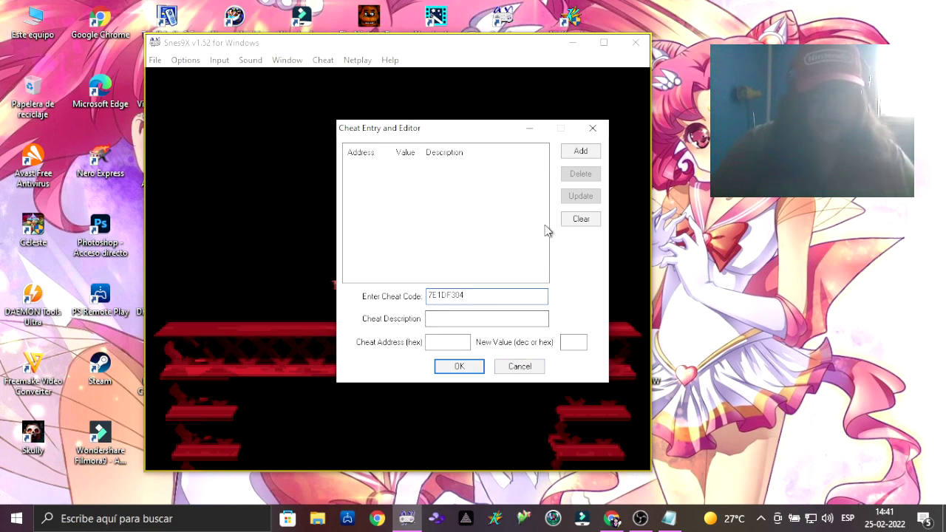
left_click(491, 318)
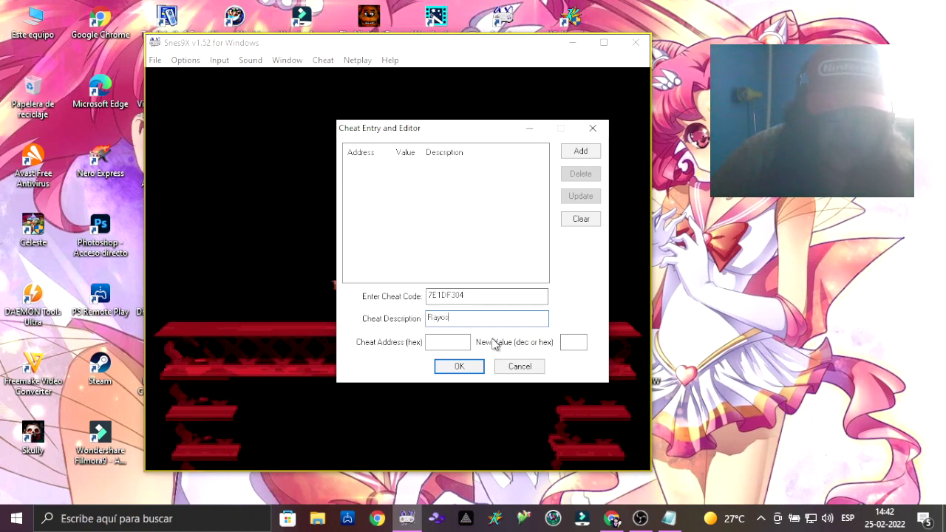
left_click(577, 152)
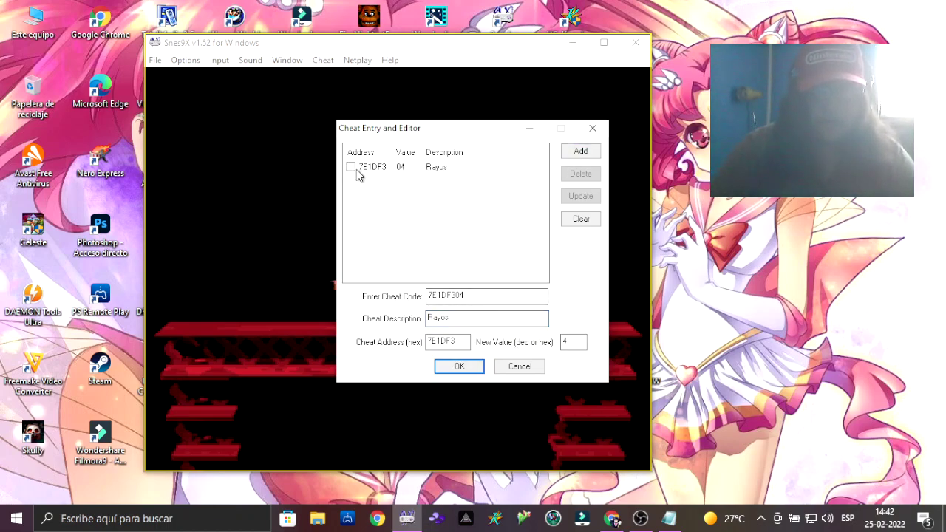
left_click(351, 168)
left_click(459, 367)
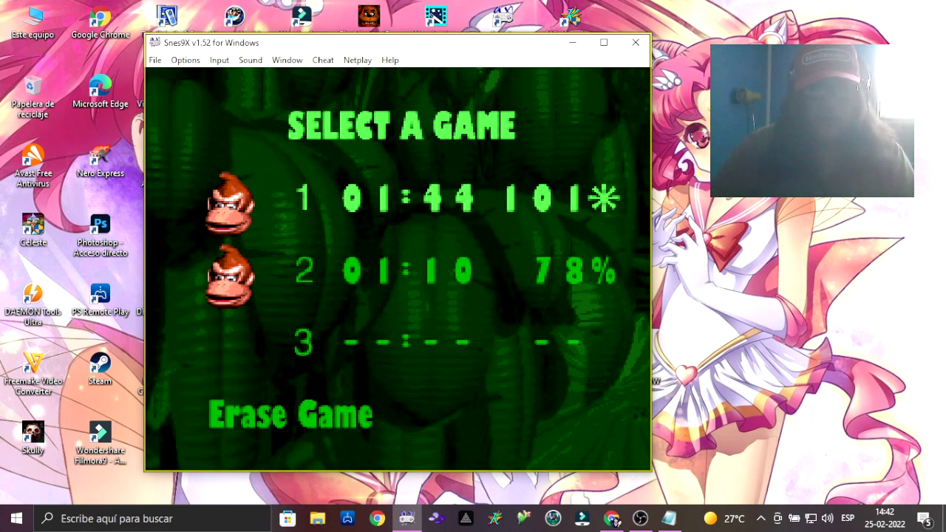
Step: Mute Snes9X in the Windows volume mixer and return to the game
right_click(827, 519)
left_click(817, 433)
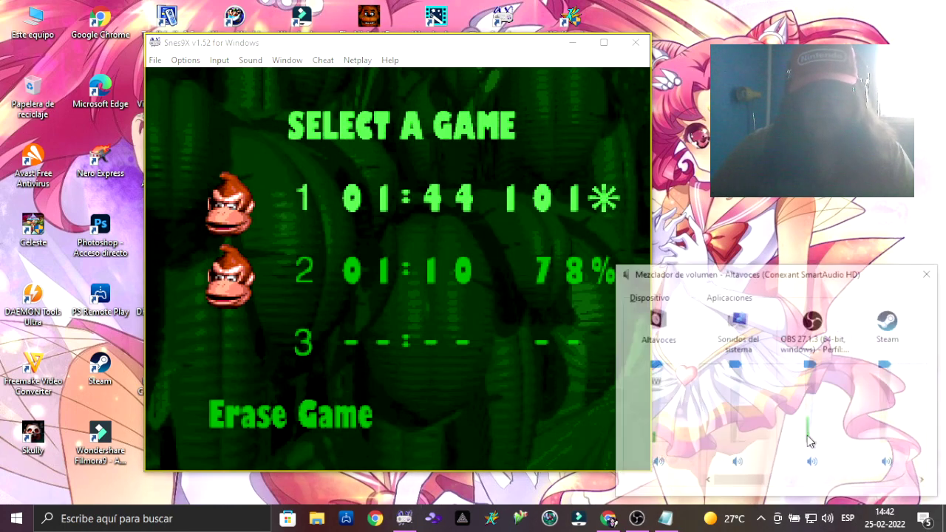
left_click_drag(755, 481, 879, 467)
left_click(889, 463)
left_click(341, 302)
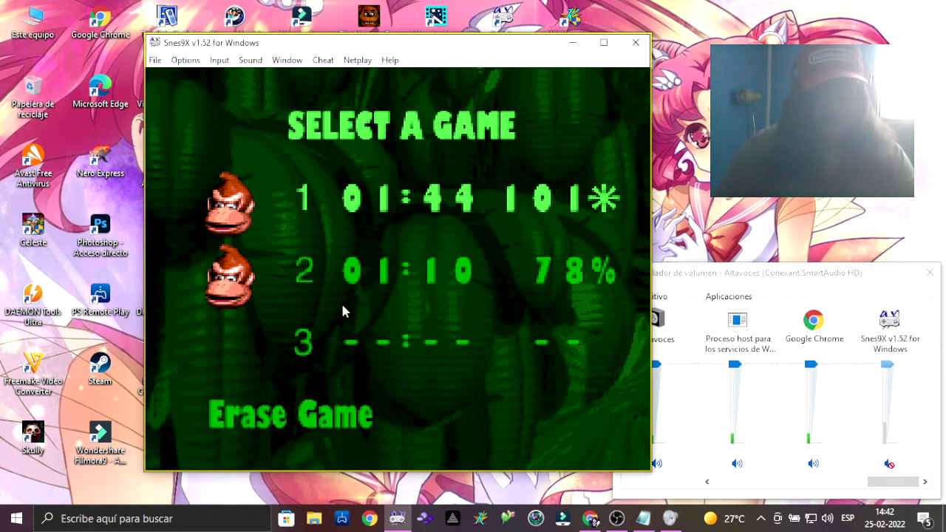
Step: Start a game from the game selection screen and enter the Jungle Hijinxs level in Kongo Jungle
key("Return")
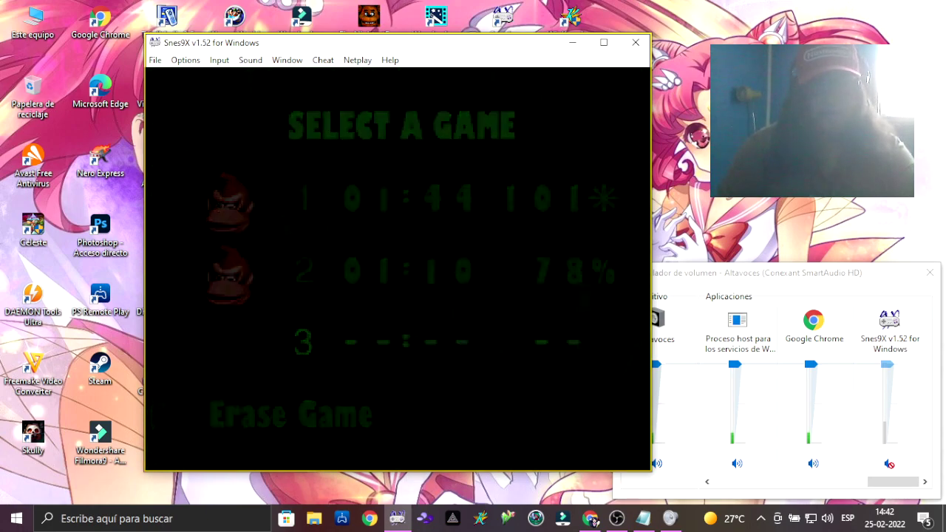
key("Return")
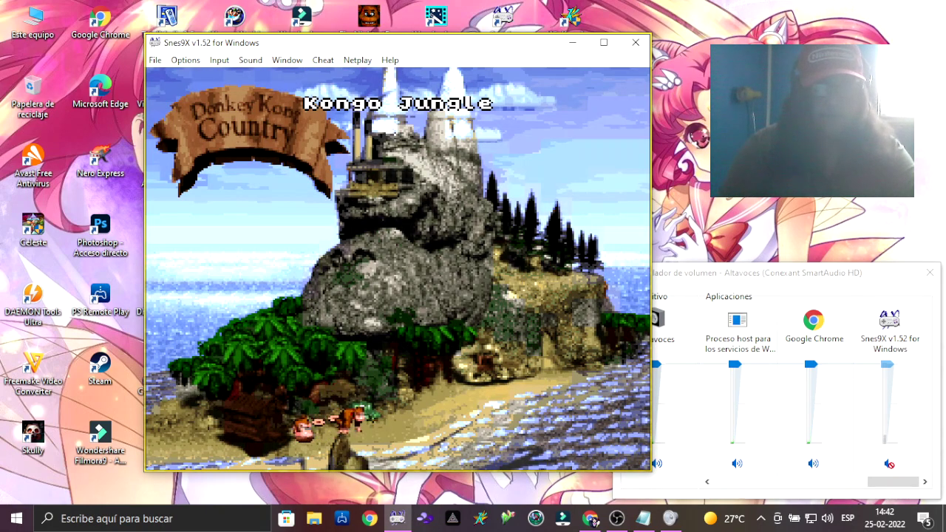
key("Return")
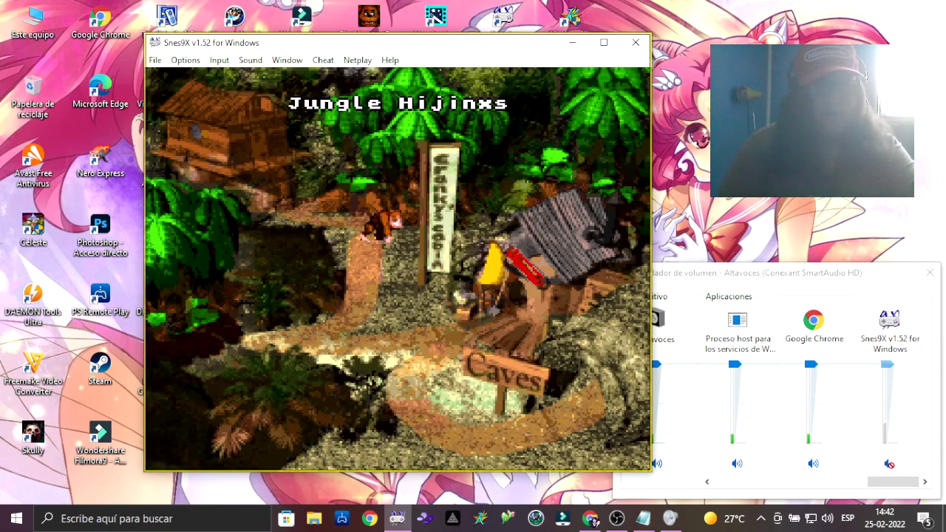
key("Return")
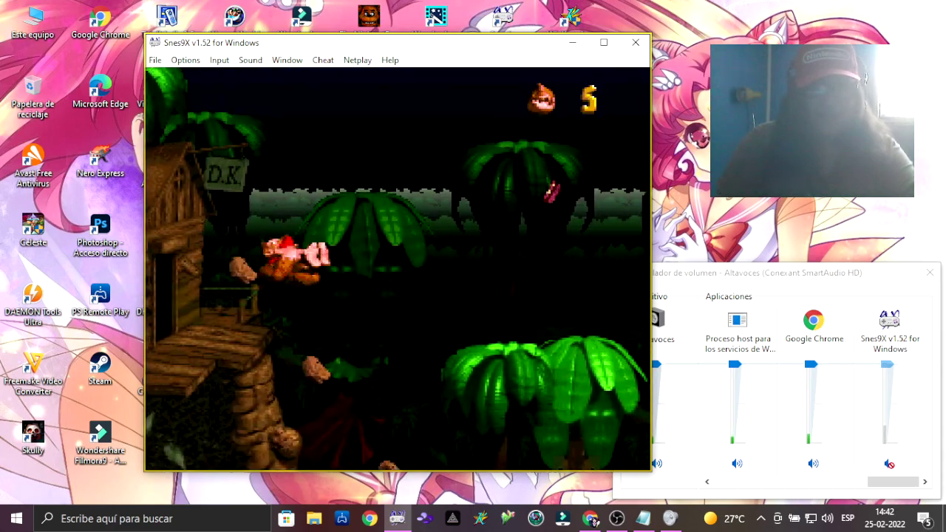
Step: Play the start of Jungle Hijinxs, moving Donkey Kong across the treetops and collecting the banana bunch
key("Right")
key("c")
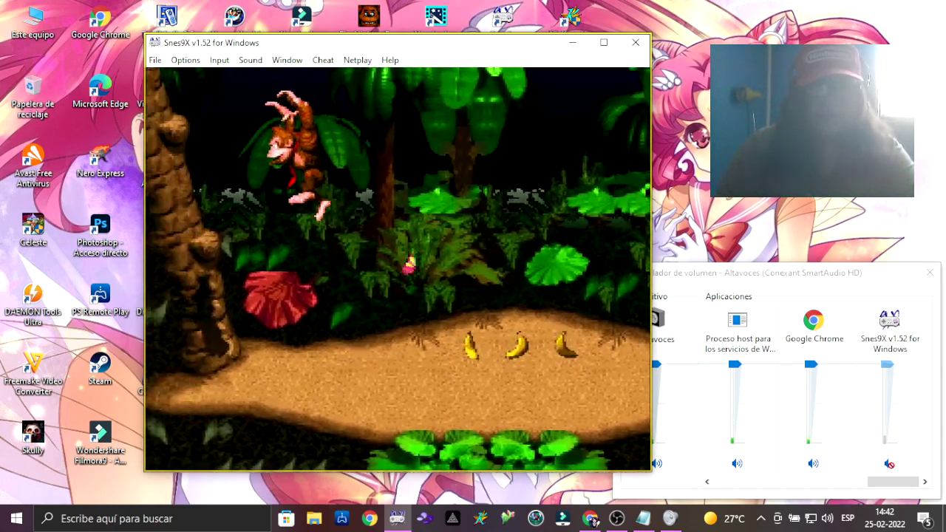
key("Right")
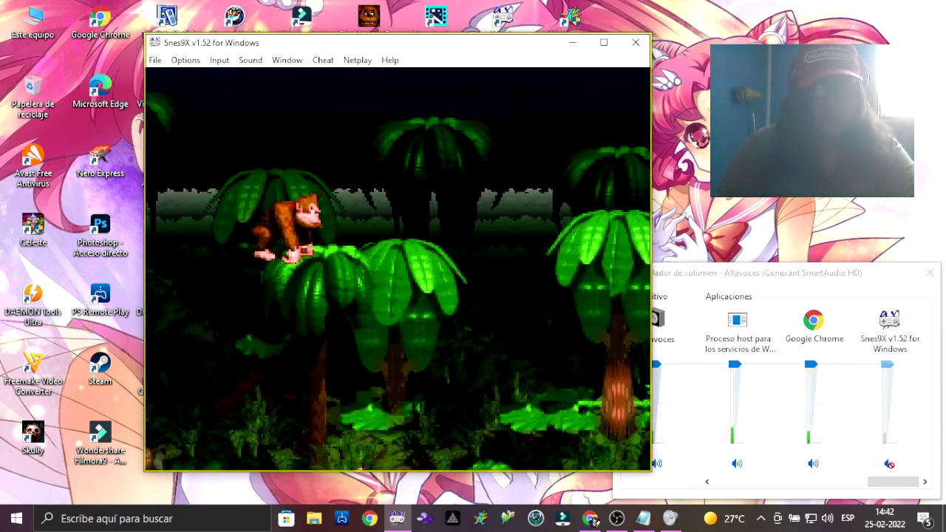
key("Right")
key("x")
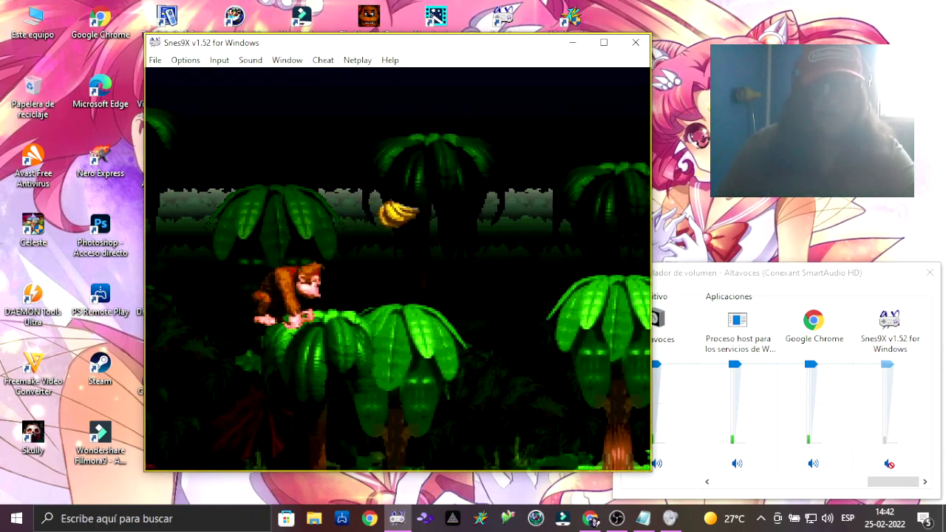
key("c")
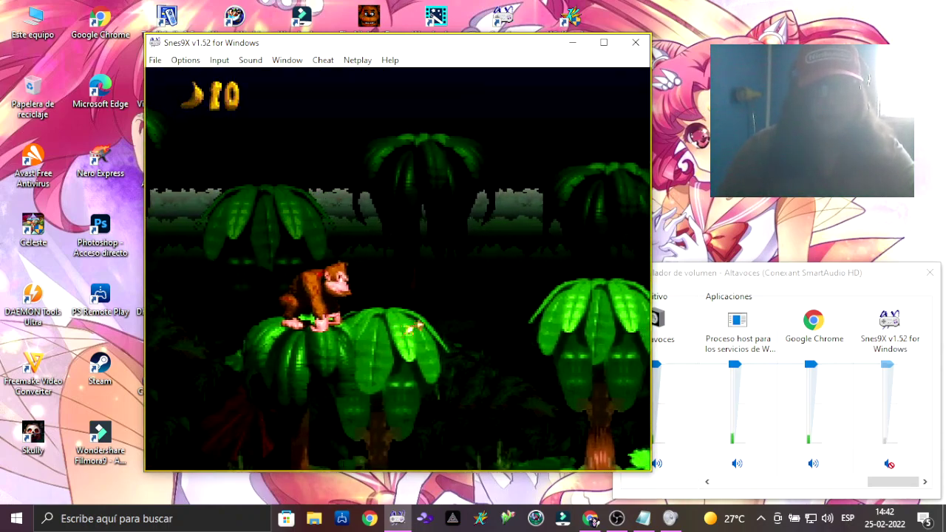
Step: Switch to the Codes DKC text file and copy the "temblor" code 7E1B0C10
left_click(644, 518)
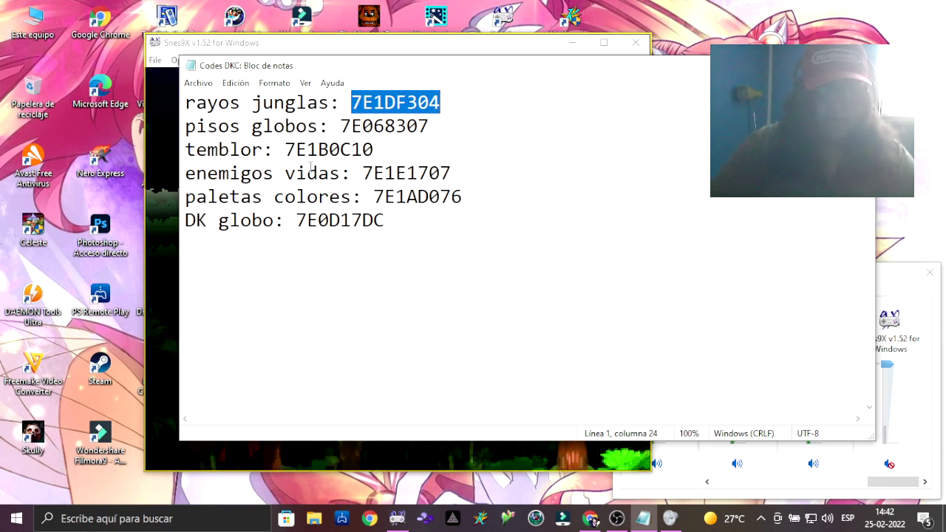
left_click_drag(285, 150, 384, 153)
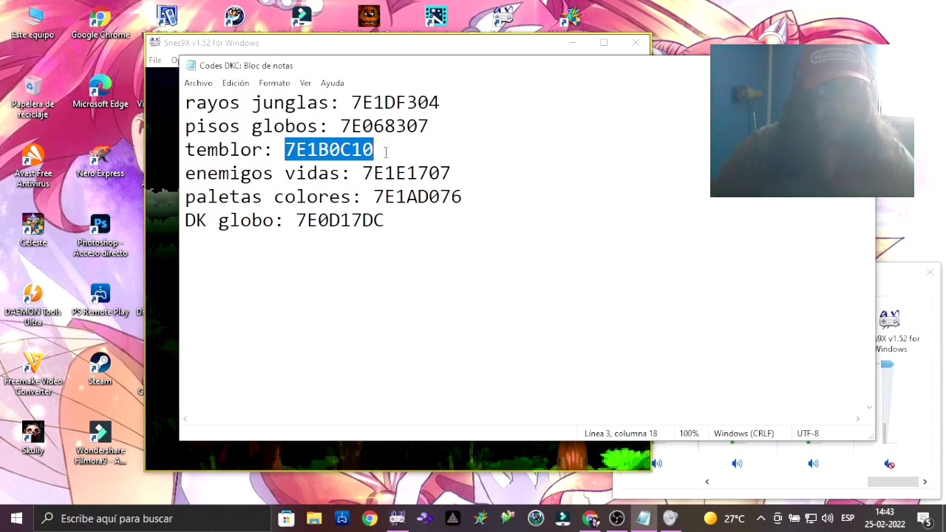
right_click(362, 149)
left_click(377, 189)
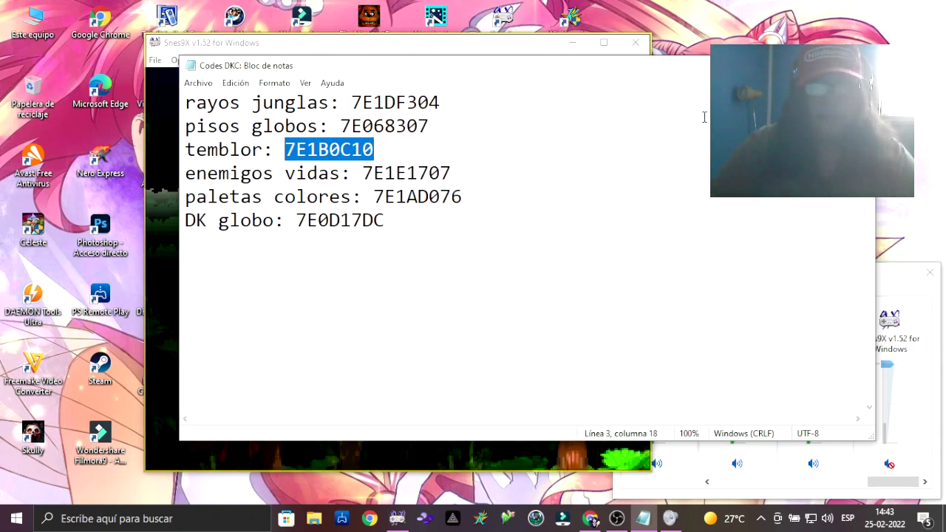
Step: Return to the game, add the cheat code 7E1B0C10 with the description "Temblor" in the cheat editor, and apply it
left_click(796, 65)
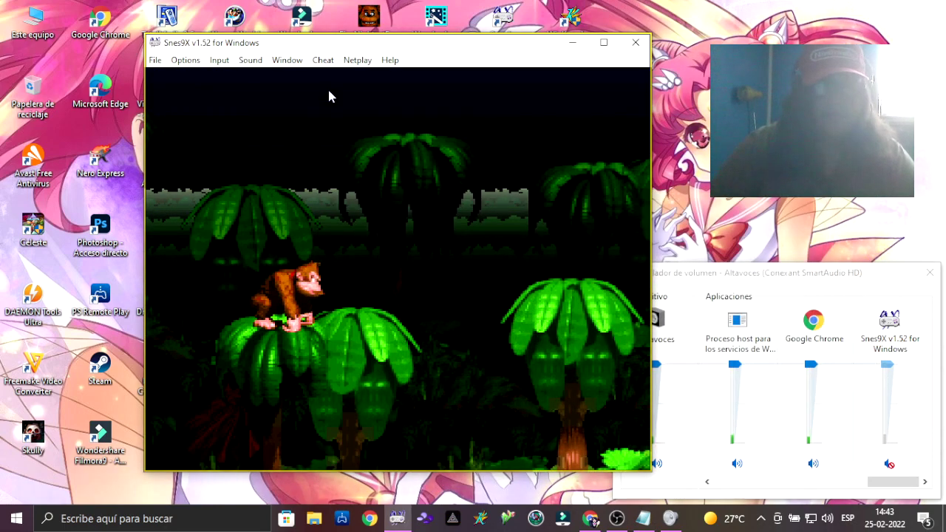
left_click(323, 61)
left_click(331, 76)
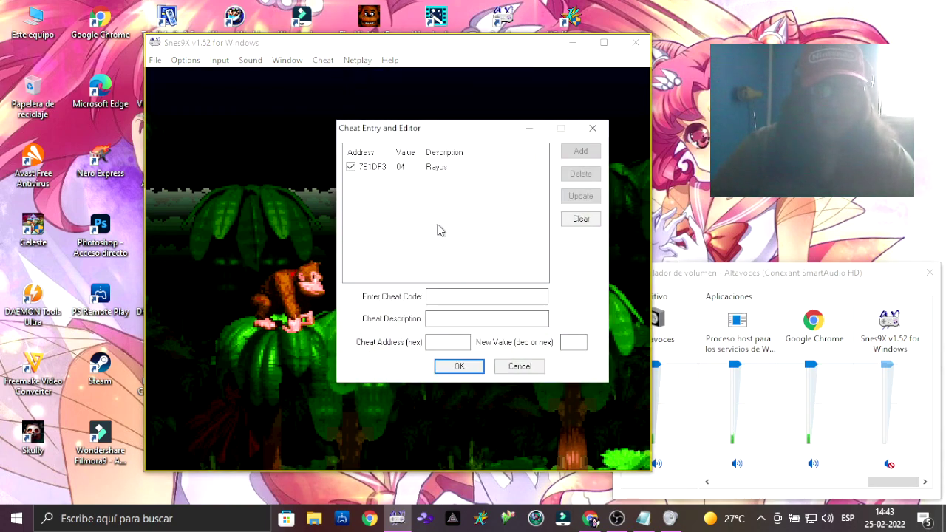
right_click(463, 298)
left_click(496, 357)
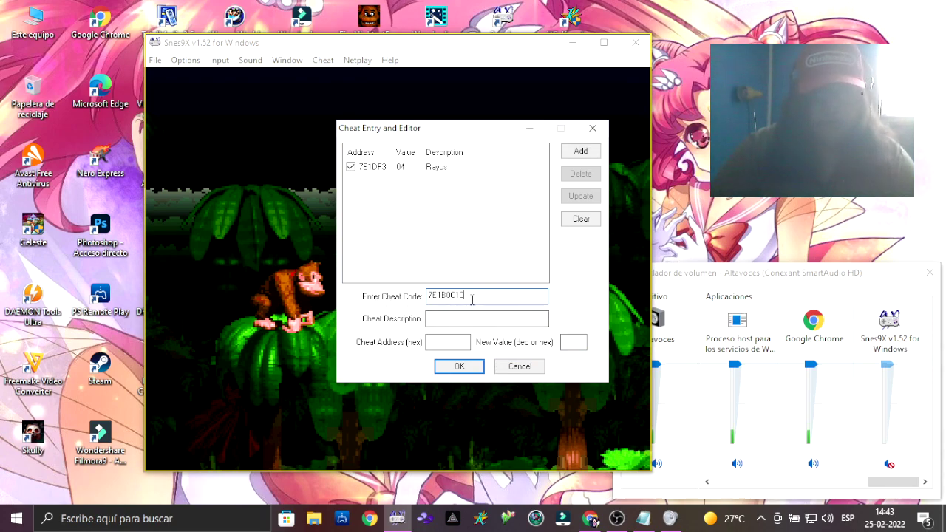
left_click(463, 320)
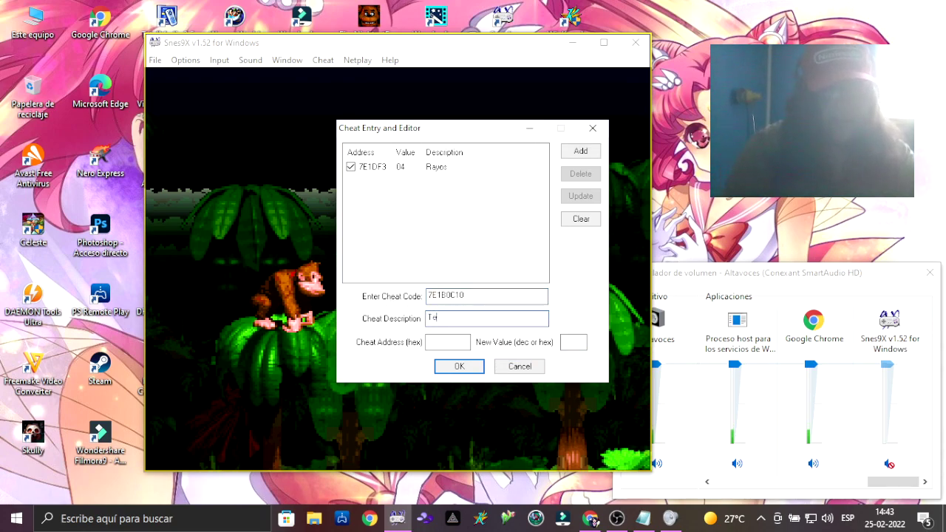
type("Temblor")
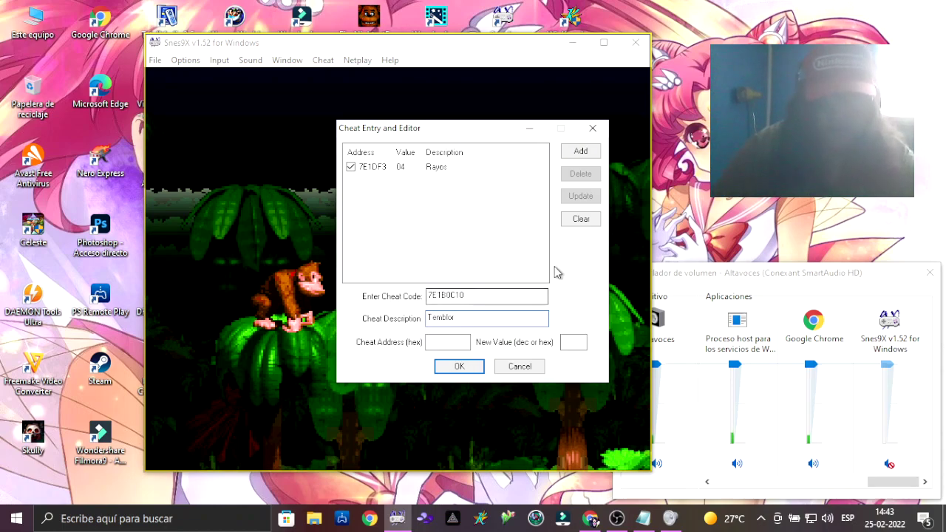
left_click(580, 150)
left_click(369, 180)
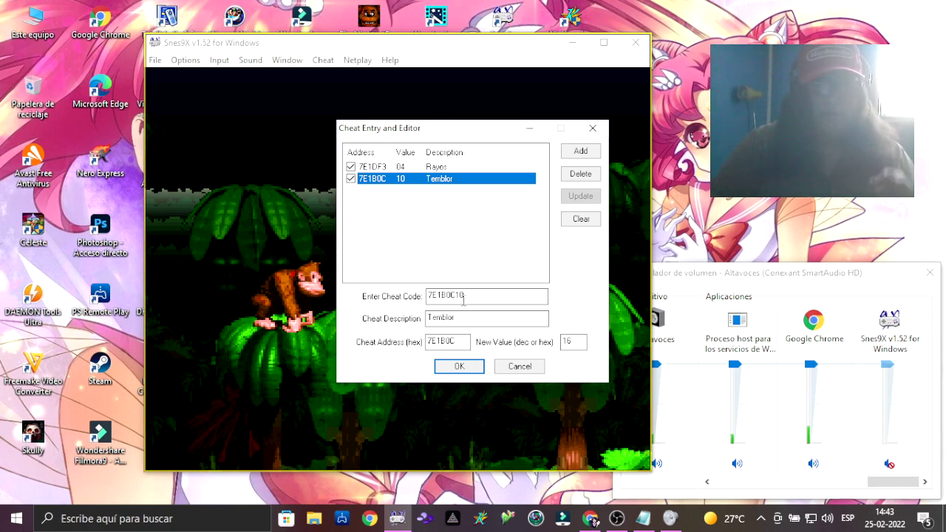
left_click(458, 366)
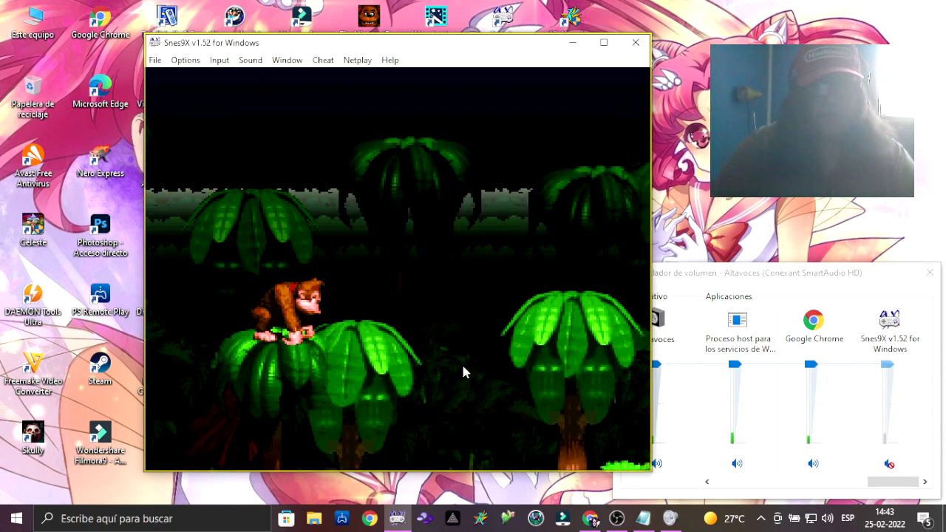
Step: Play on through Jungle Hijinxs with the cheats active, jumping to the ground, breaking the DK barrel and advancing past the enemies
key("Right")
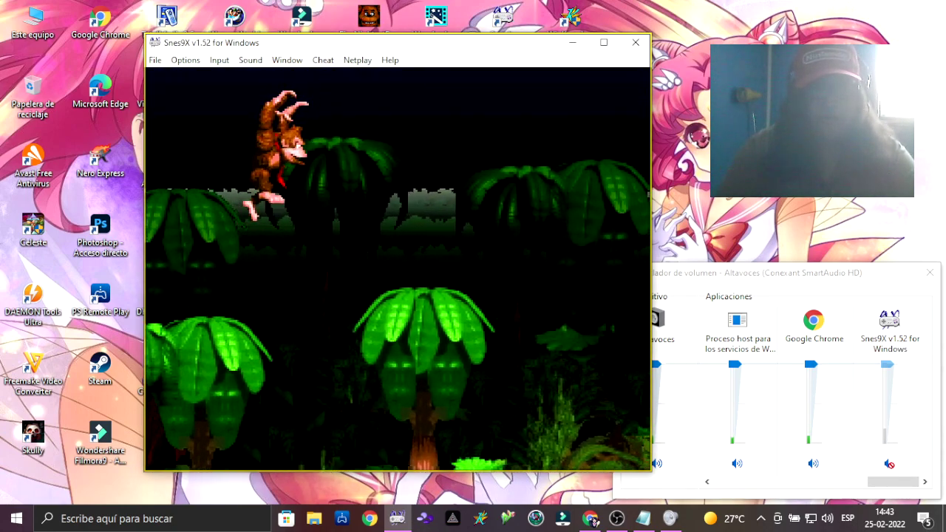
key("Right")
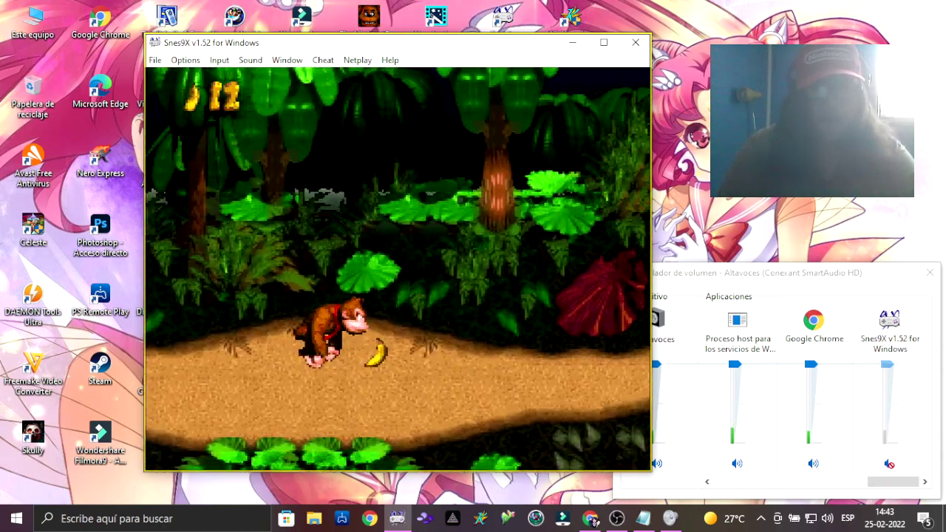
key("Right")
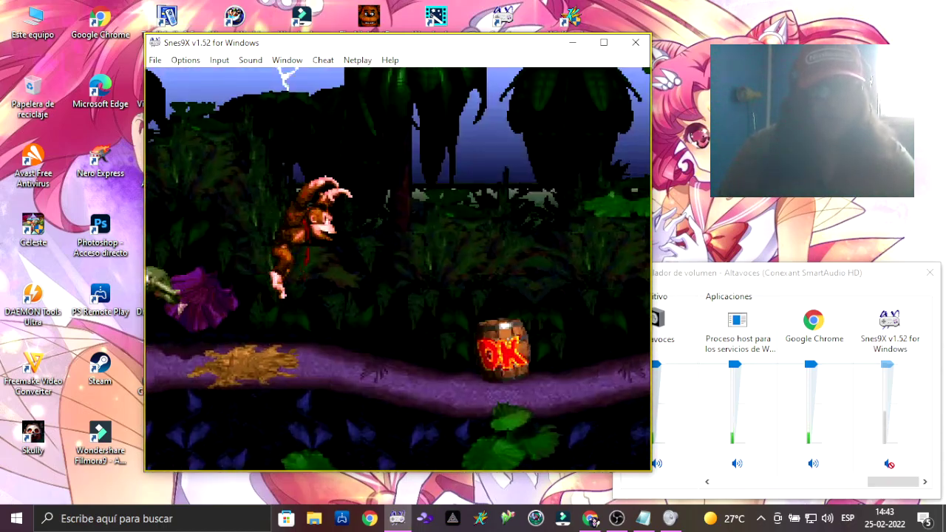
key("x")
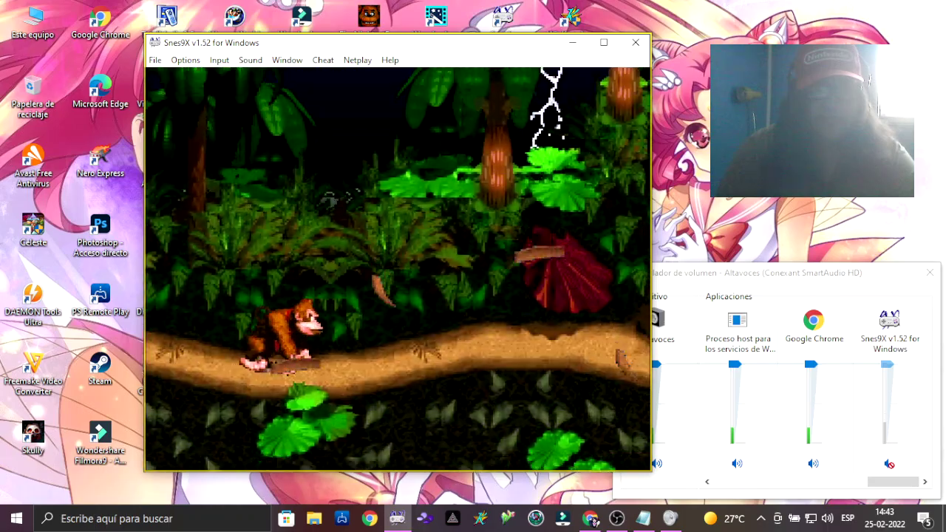
key("Right")
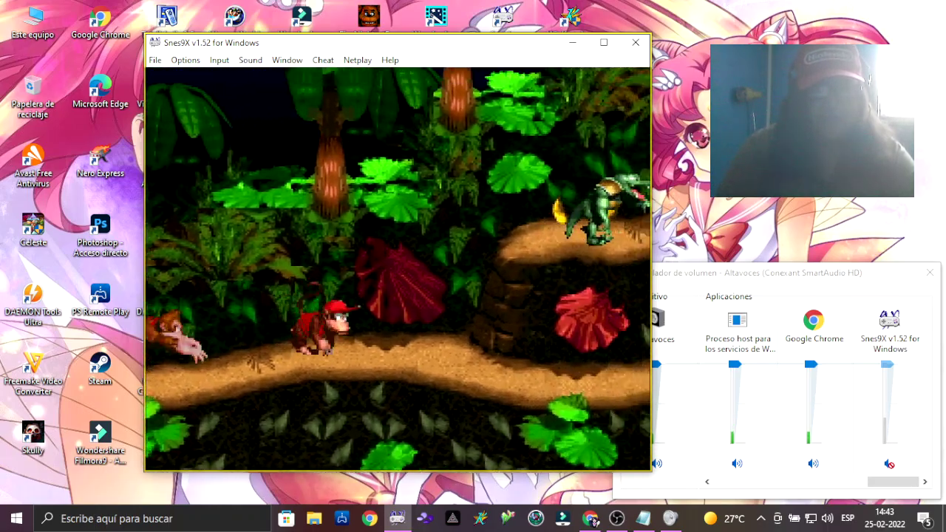
key("Right")
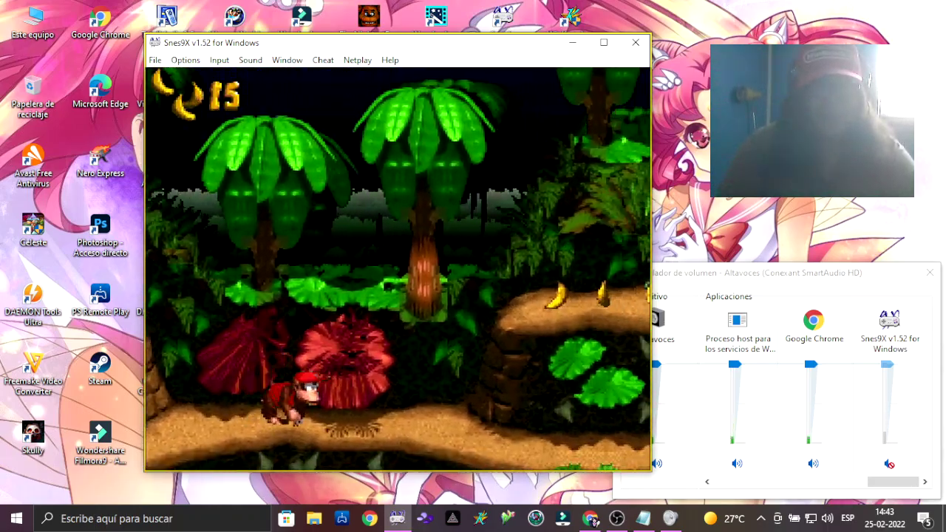
key("Right")
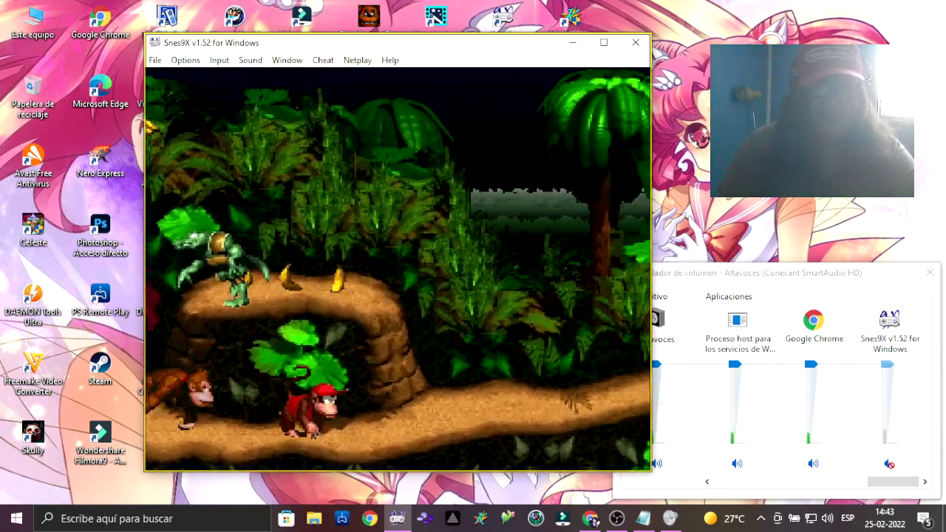
key("Right")
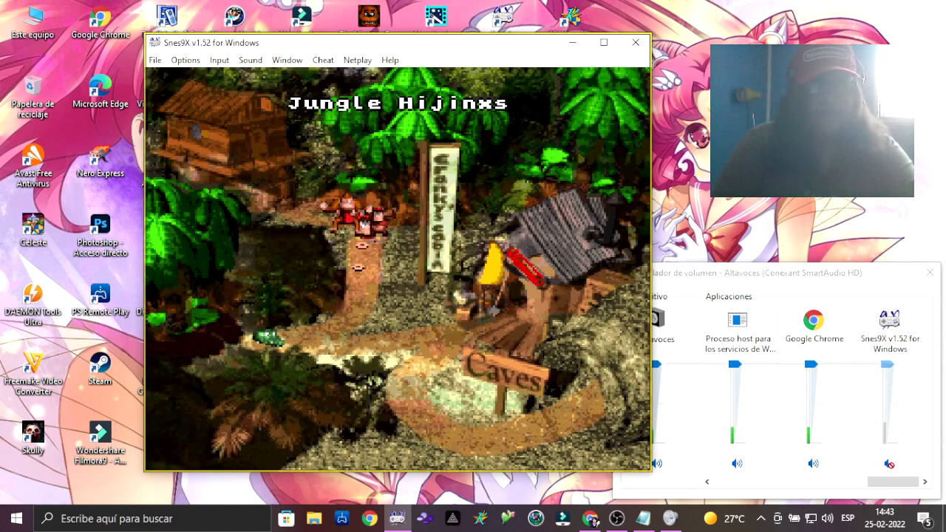
Step: Open the game loading dialog and jump to the ROMs whose names begin with "super" in the roms folder
key("Escape")
key("Escape")
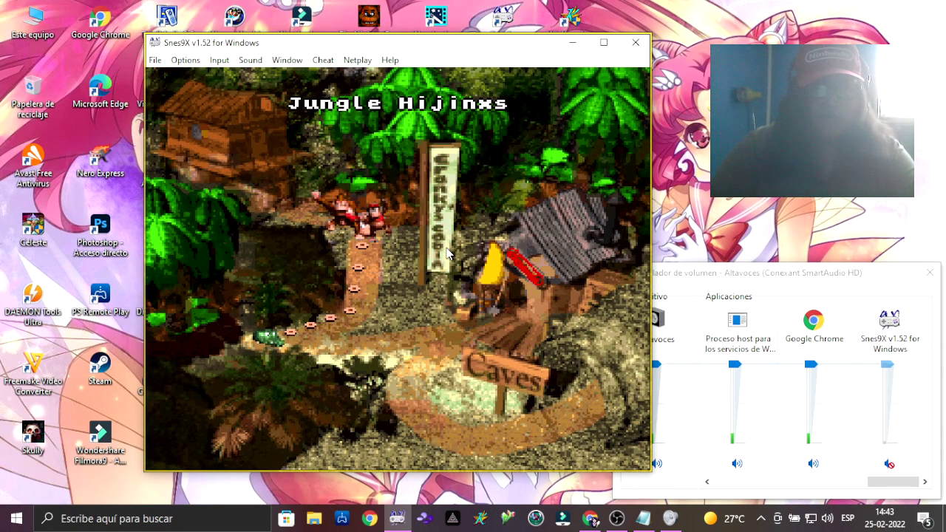
left_click(157, 62)
left_click(174, 76)
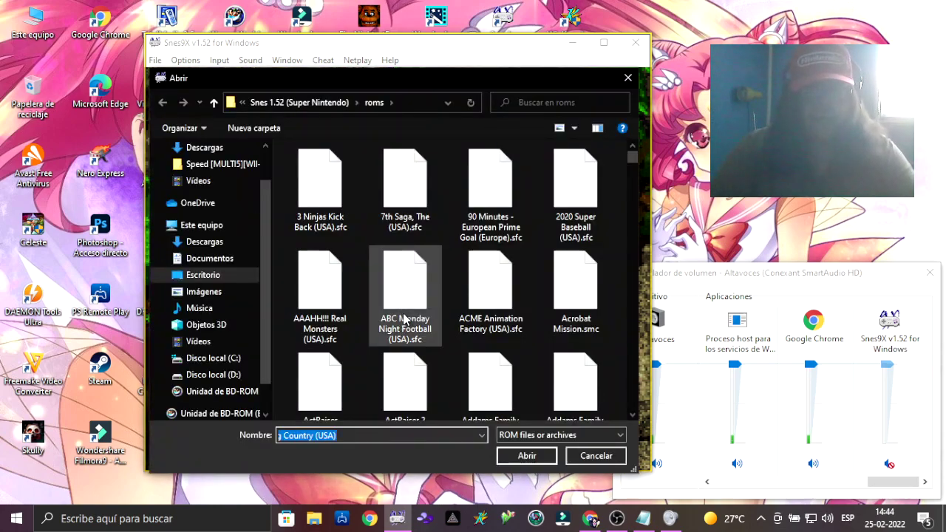
left_click(405, 319)
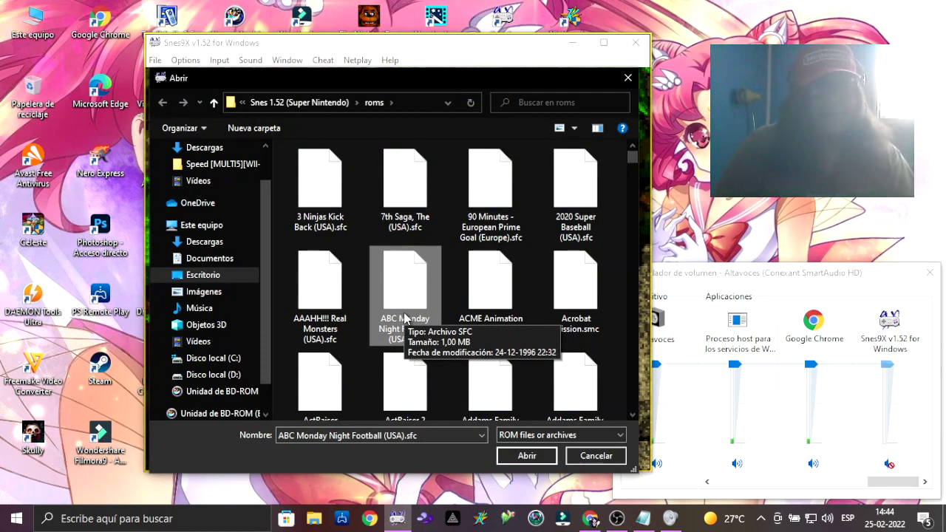
type("super")
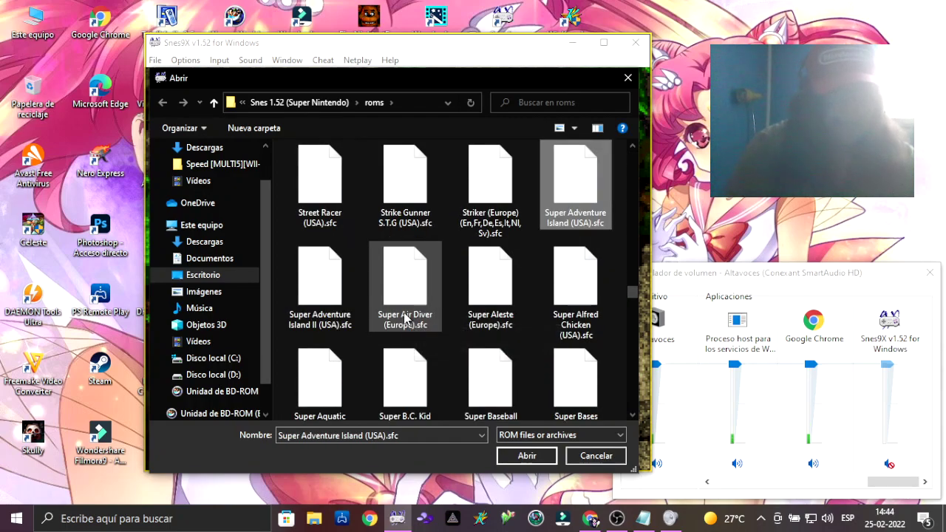
Step: Find Super Mario World (USA).sfc in the ROM list and load it
scroll(427, 321, "down", 3)
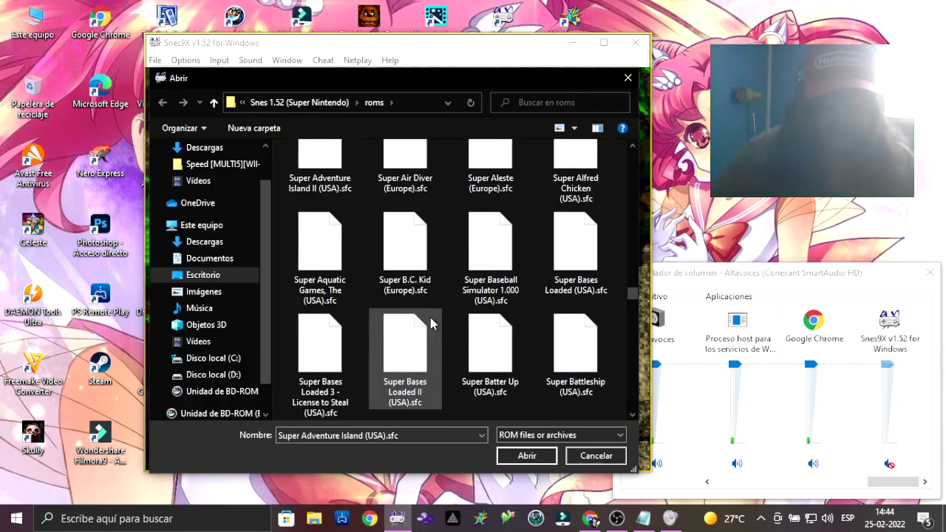
scroll(440, 322, "down", 2)
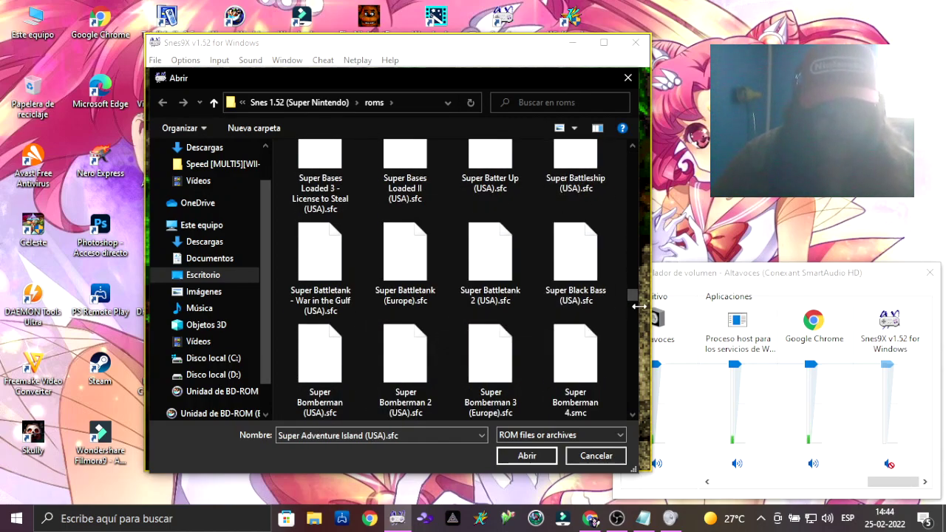
scroll(546, 296, "down", 20)
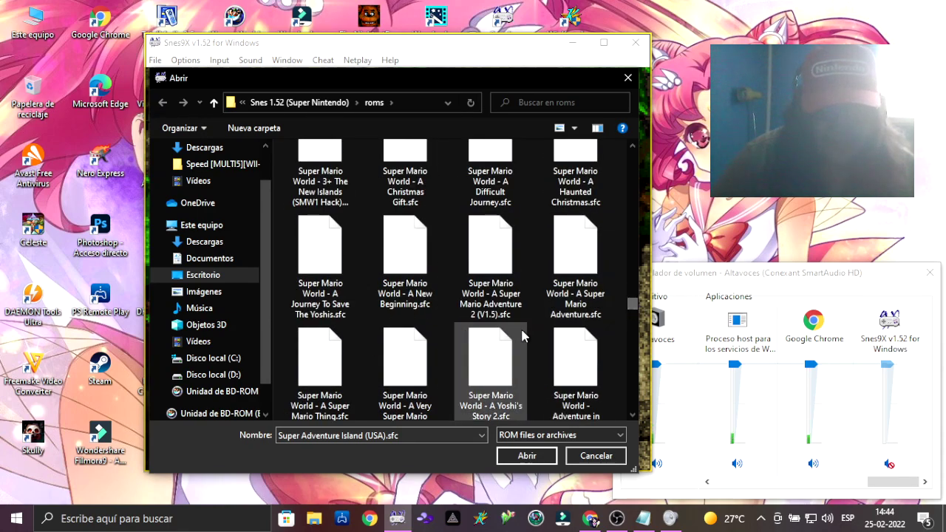
scroll(533, 316, "down", 10)
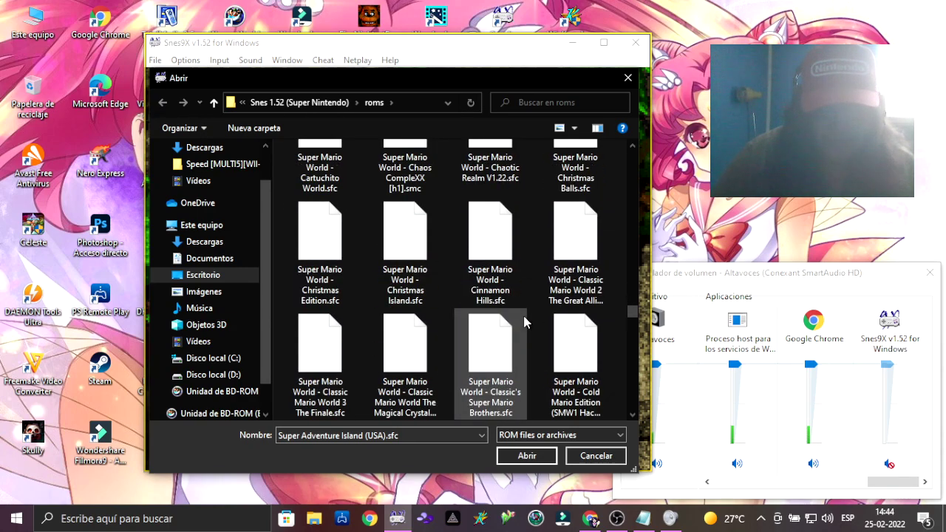
scroll(524, 322, "down", 10)
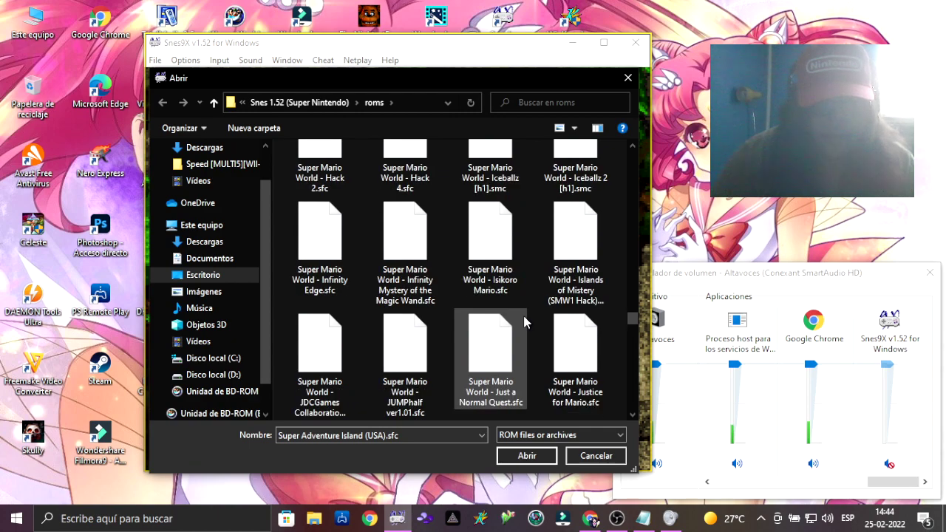
scroll(523, 322, "down", 10)
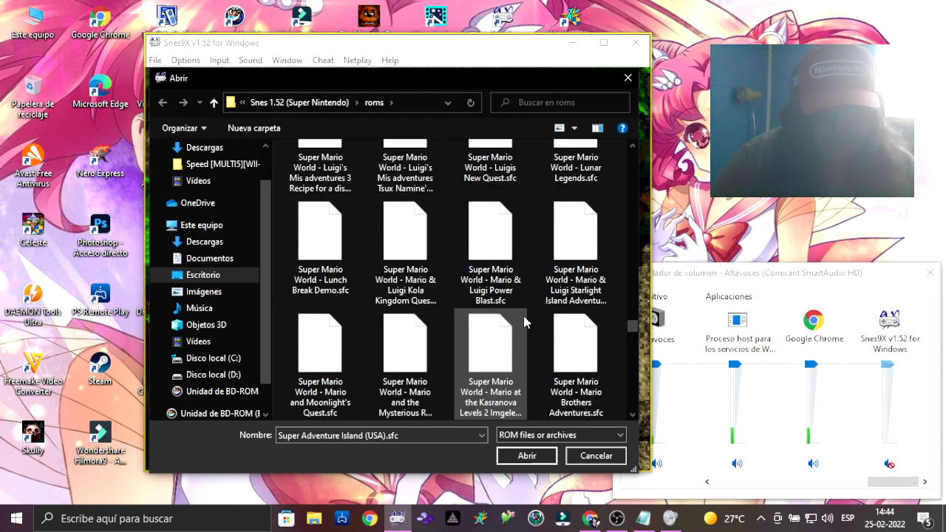
scroll(523, 322, "down", 10)
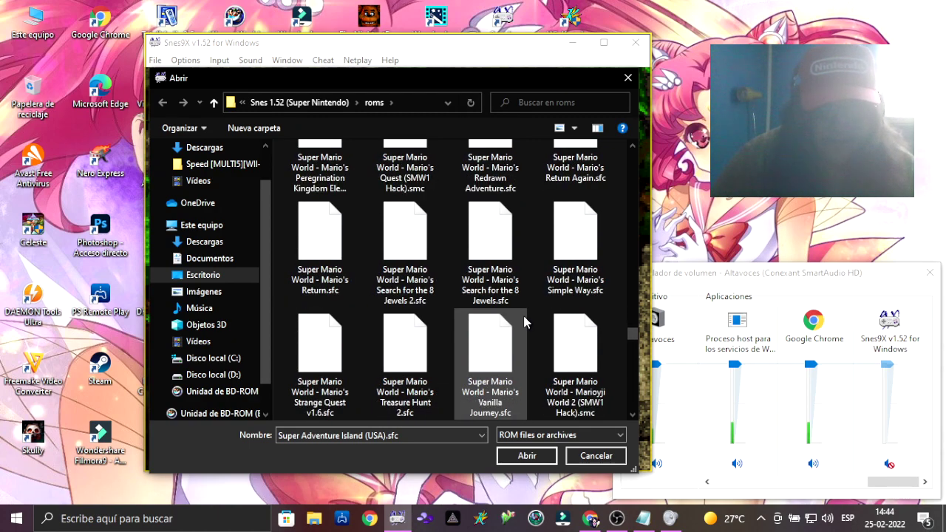
scroll(524, 322, "down", 10)
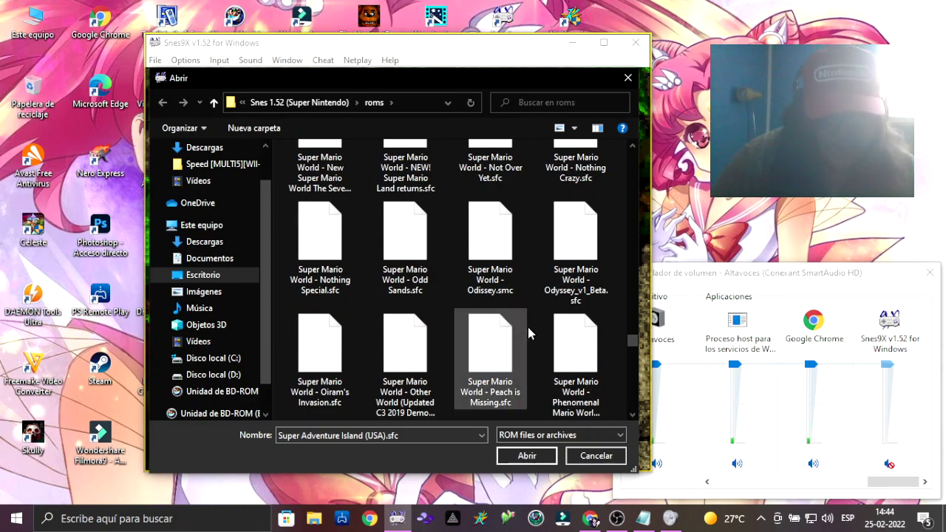
scroll(530, 322, "down", 5)
scroll(530, 323, "down", 5)
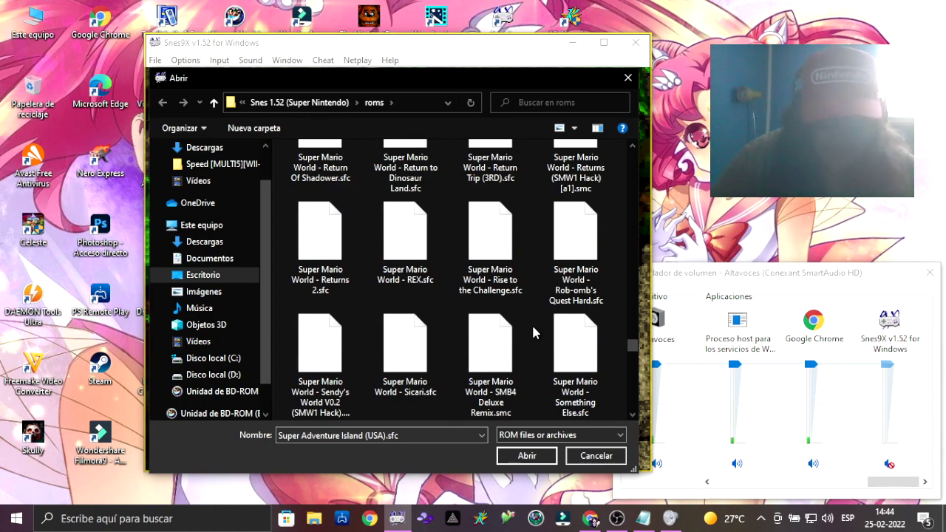
scroll(531, 323, "down", 3)
scroll(531, 323, "down", 10)
scroll(537, 322, "down", 8)
scroll(538, 322, "down", 8)
scroll(537, 326, "down", 6)
scroll(538, 319, "down", 5)
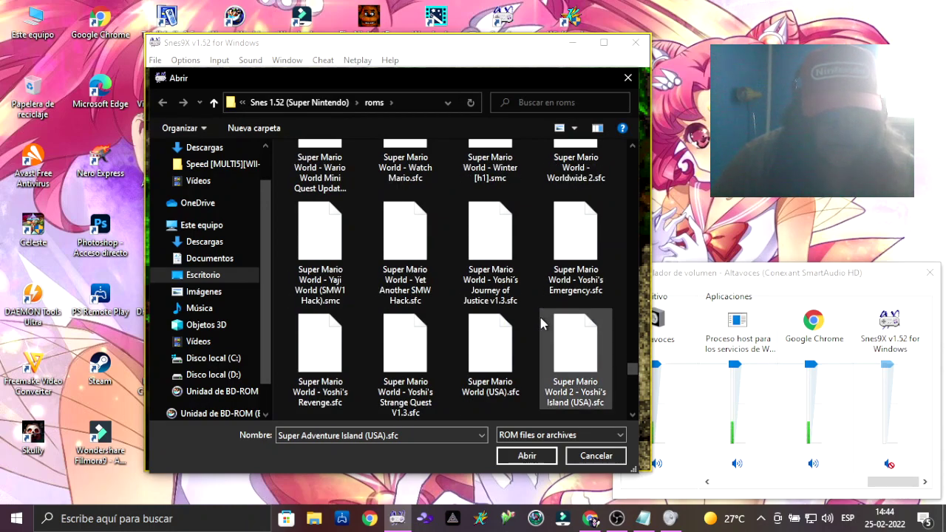
scroll(538, 314, "down", 2)
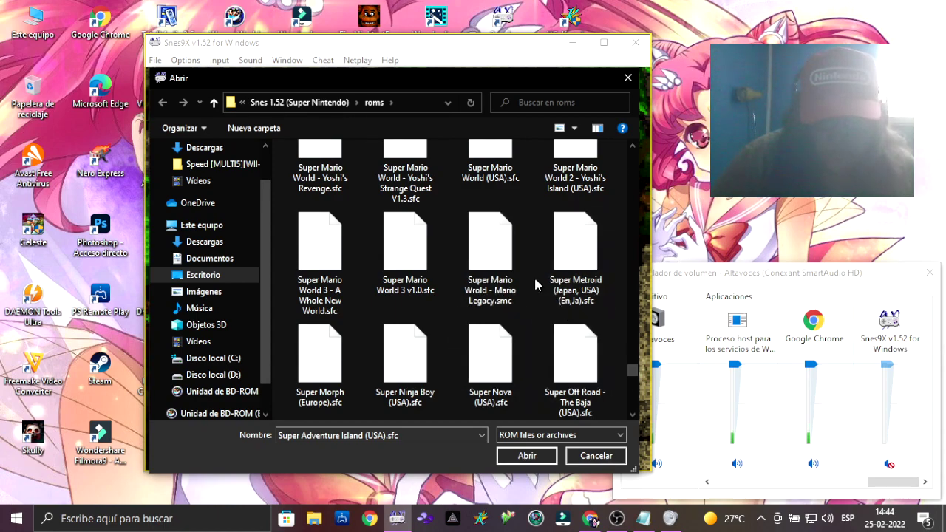
left_click(477, 185)
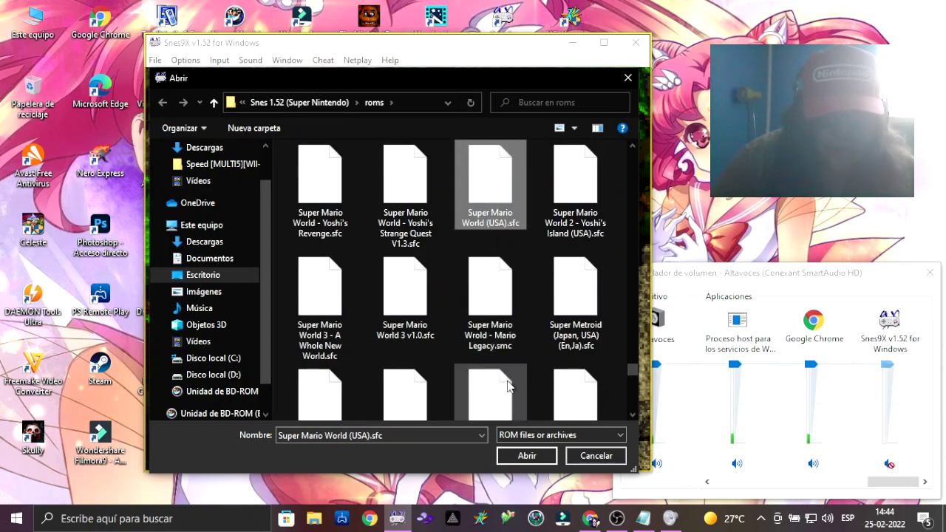
left_click(524, 456)
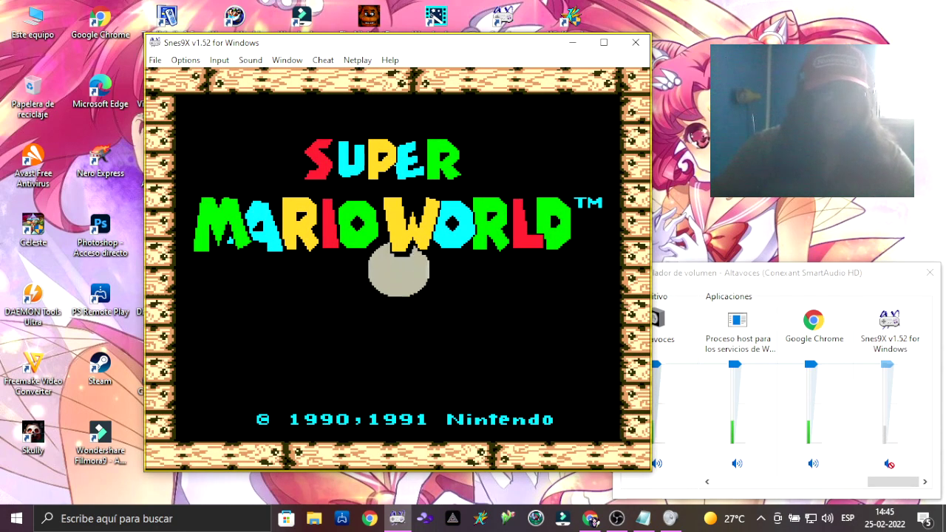
Step: Start a new one-player game of Super Mario World in the empty Mario C slot
key("Return")
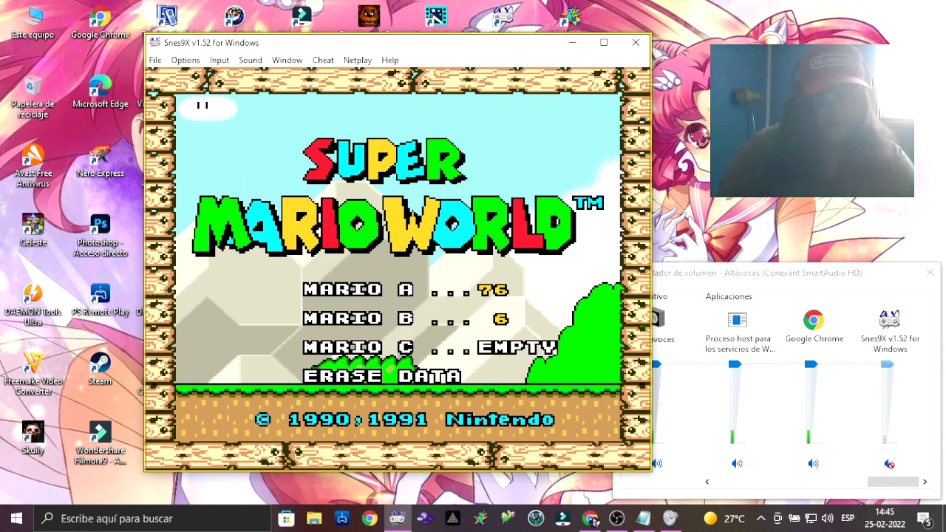
key("Down")
key("Down")
key("Return")
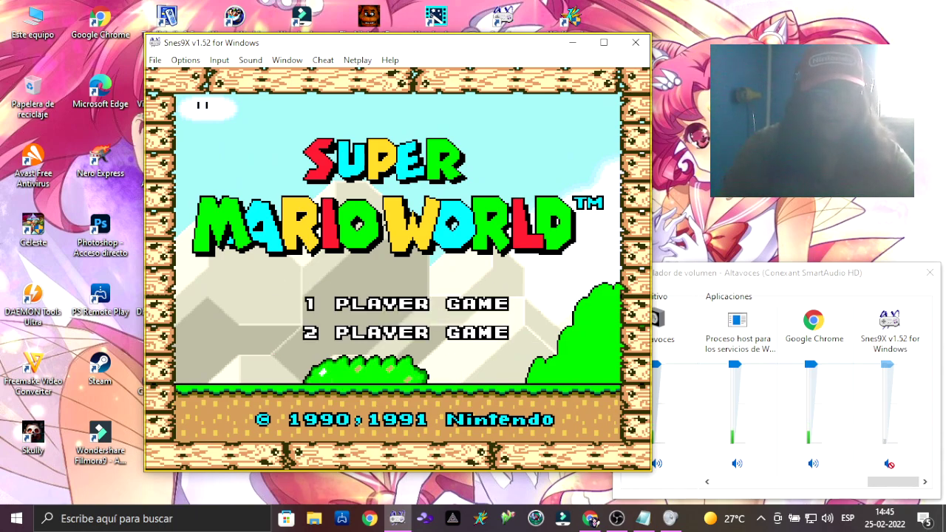
key("Return")
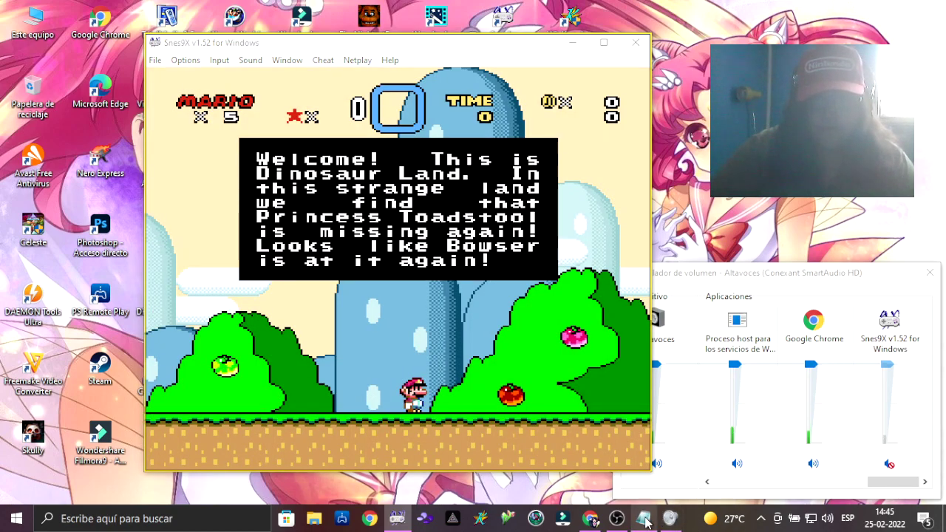
Step: Clear the desktop by closing the Codes DKC text file and the volume mixer and minimizing the emulator
left_click(642, 517)
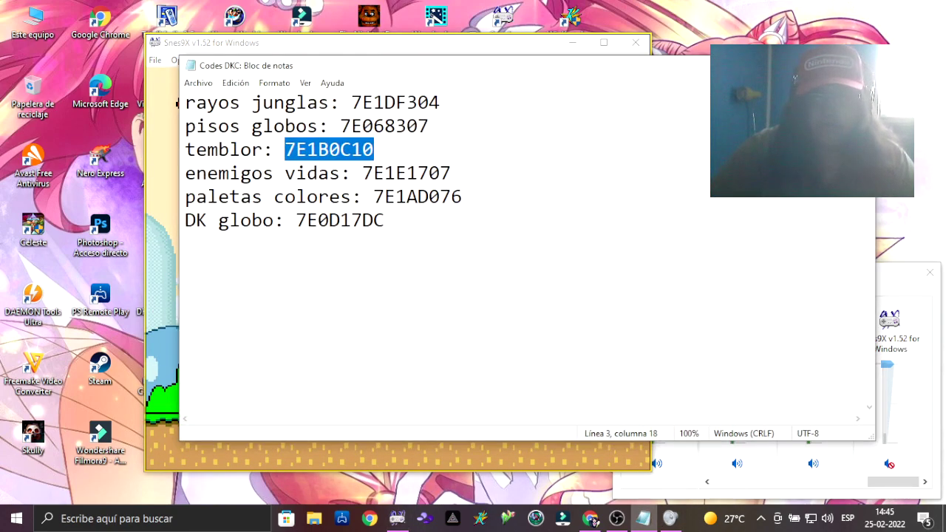
key("alt+F4")
left_click(582, 43)
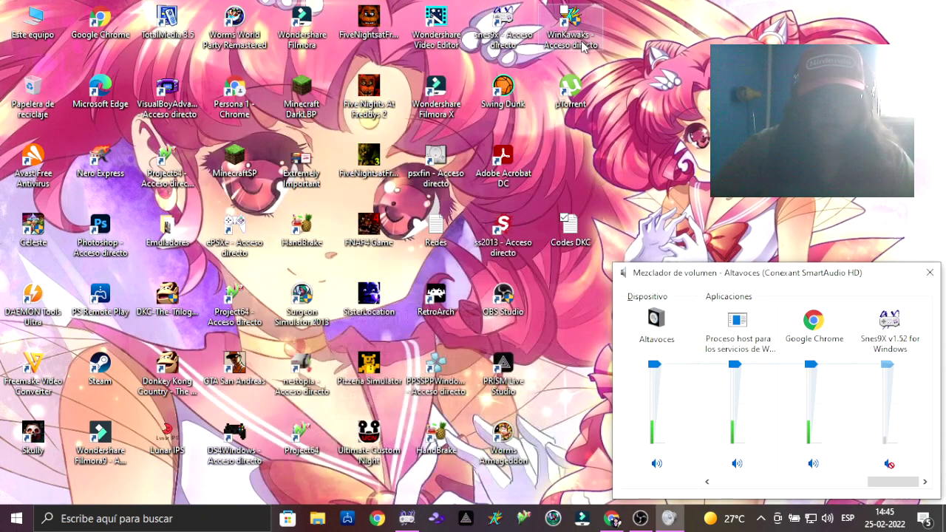
left_click(930, 272)
Step: Open the Codes SMW text file from the desktop and copy the swimming code 00F2C3A9 ("te pone a nadar")
double_click(641, 373)
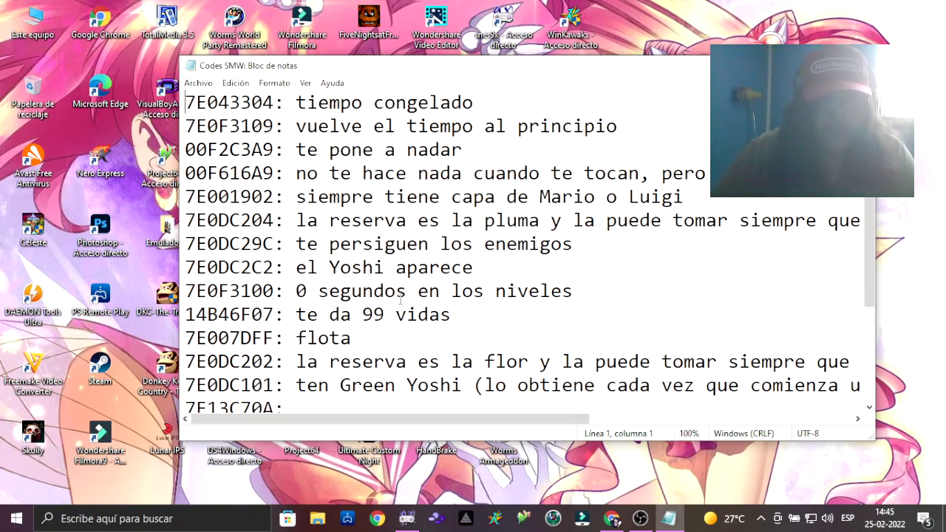
scroll(399, 299, "down", 2)
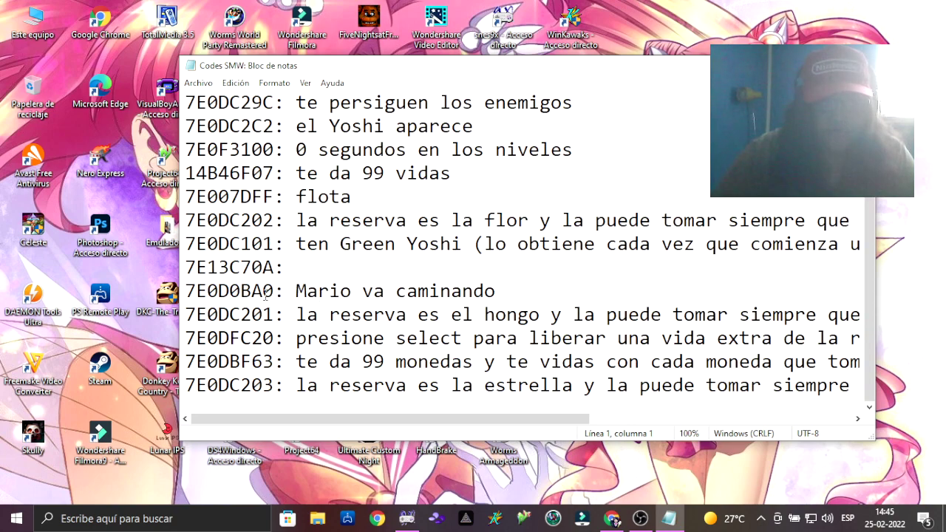
scroll(363, 311, "up", 2)
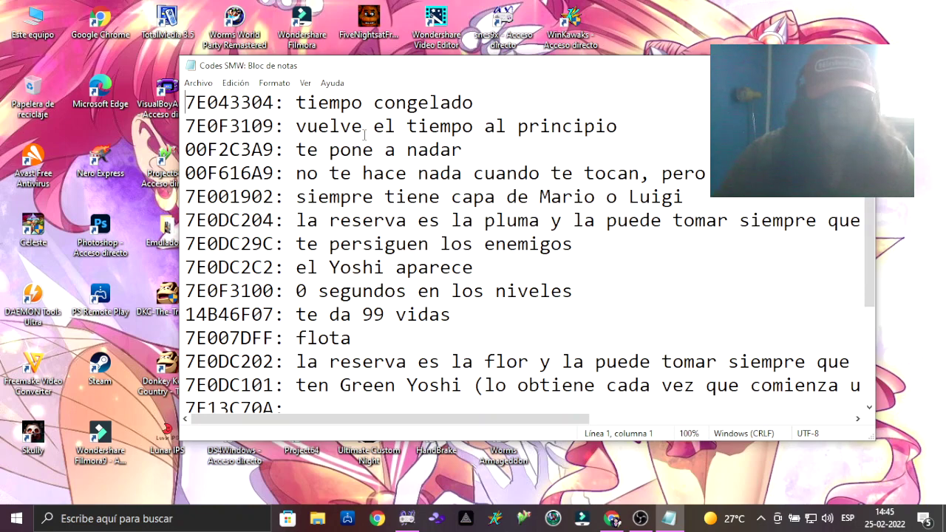
left_click_drag(274, 147, 186, 150)
right_click(193, 152)
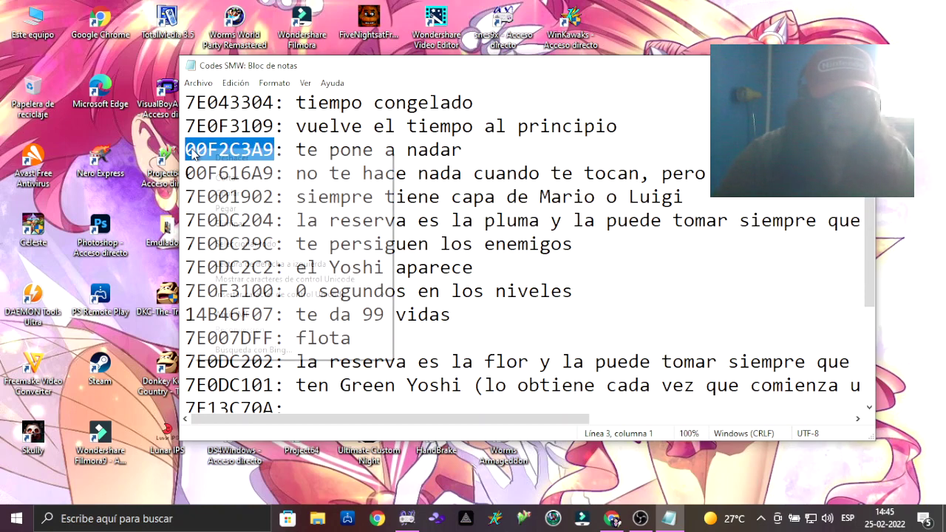
left_click(209, 193)
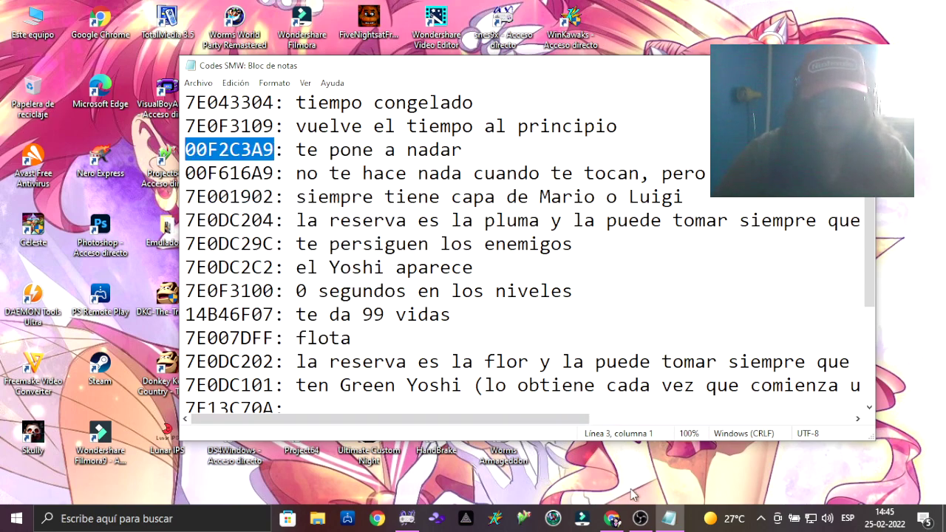
Step: Switch back to Snes9X, enter the copied code 00F2C3A9 in the cheat editor and begin its description with "Na"
left_click(409, 519)
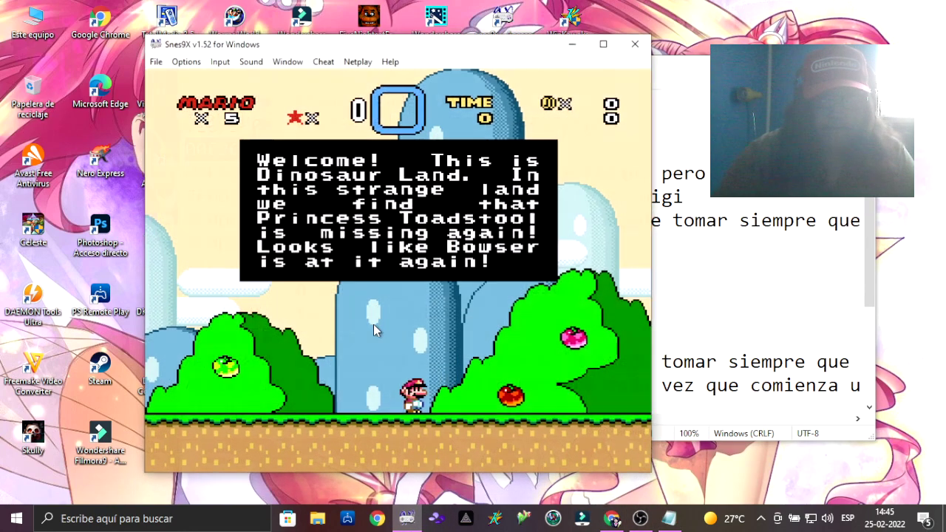
left_click(322, 59)
left_click(331, 75)
left_click(435, 296)
right_click(434, 297)
left_click(459, 350)
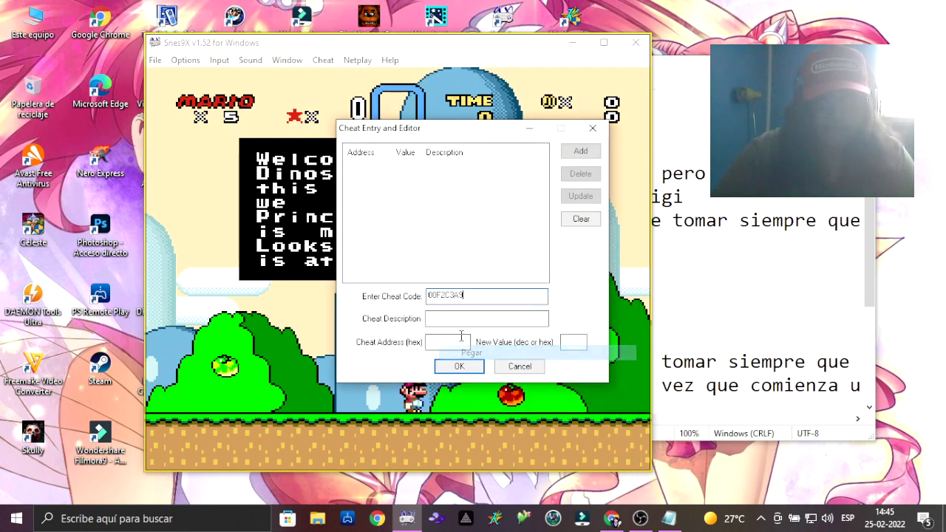
left_click(458, 315)
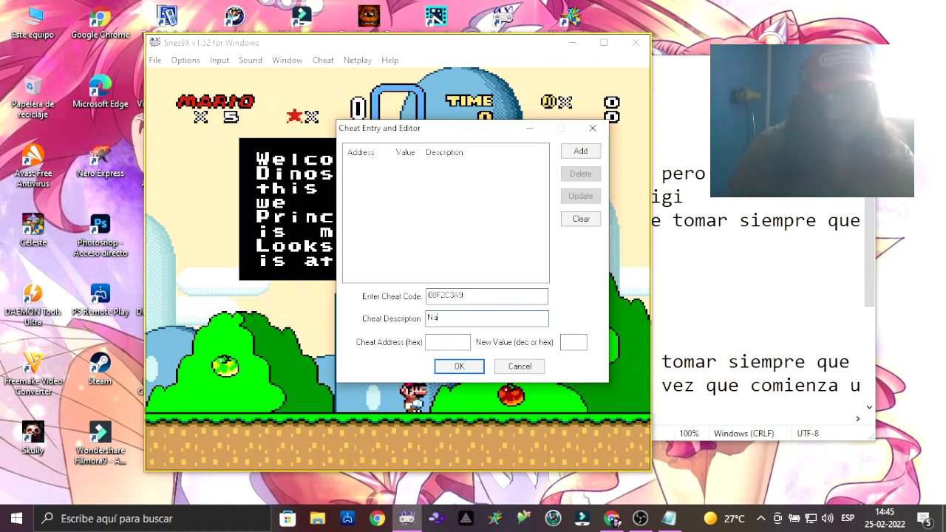